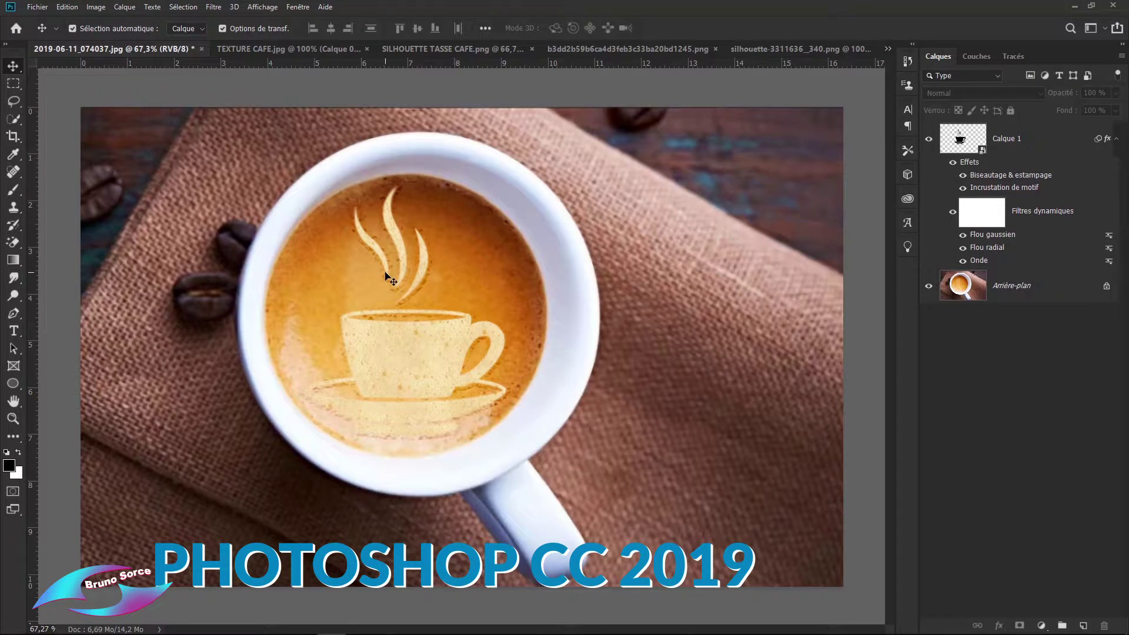
In the Calque 1 smart object, show the octopus, hide the cup silhouette, save, close and deselect.
{"action": "double_click", "coordinate": [982, 147]}
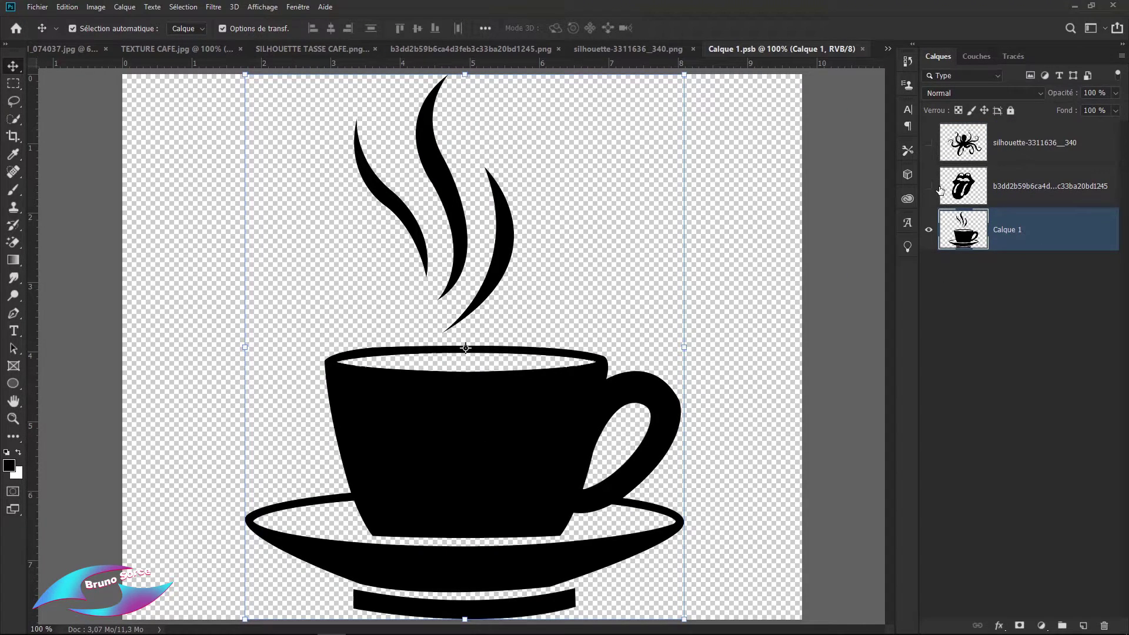
{"action": "left_click", "coordinate": [929, 143]}
{"action": "left_click", "coordinate": [929, 230]}
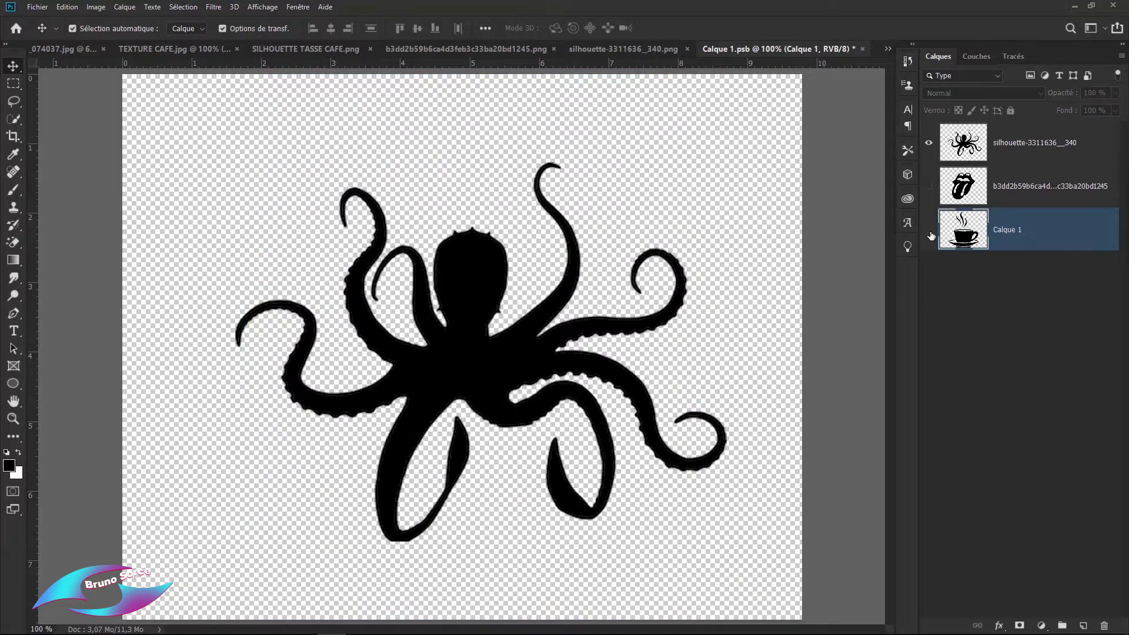
{"action": "key", "text": "ctrl+s"}
{"action": "key", "text": "ctrl+w"}
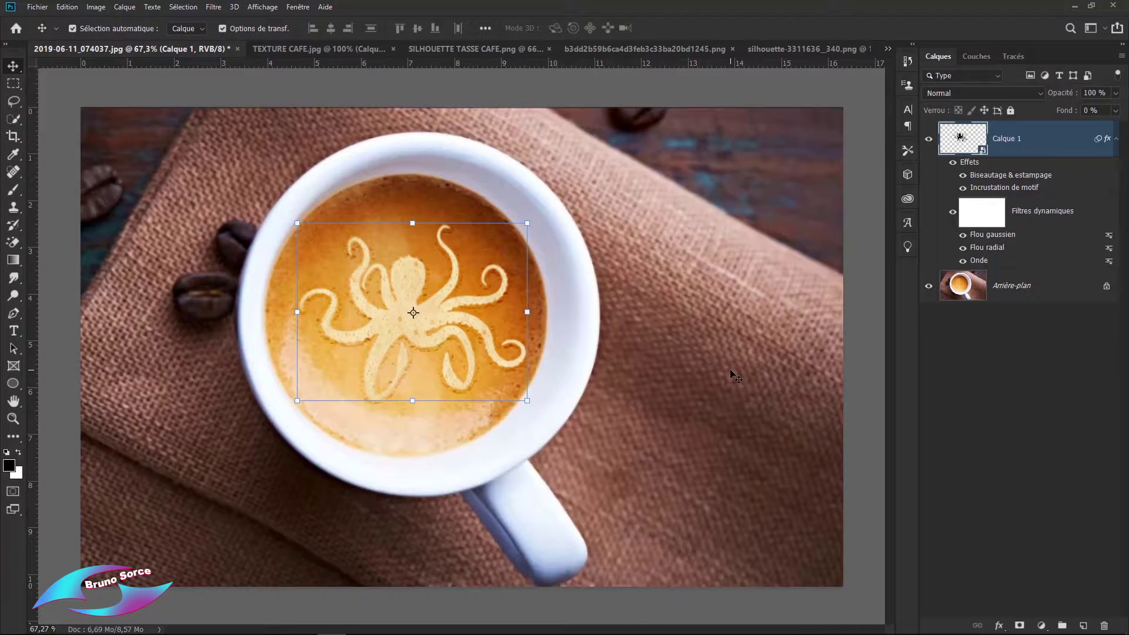
{"action": "left_click", "coordinate": [732, 373]}
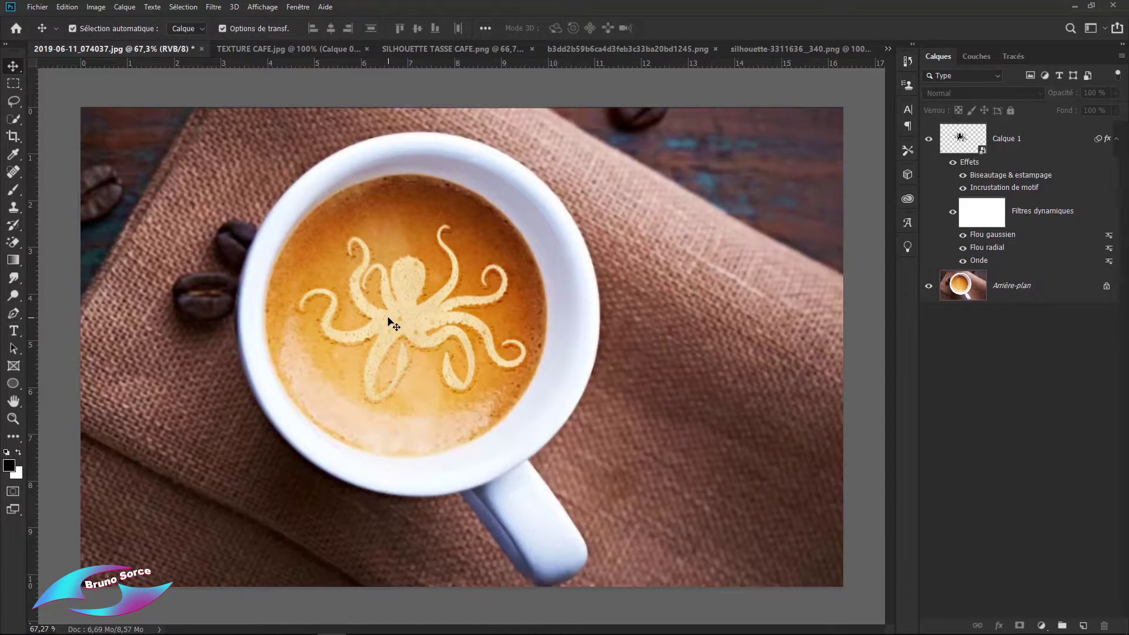
Browse the TEXTURE CAFE, SILHOUETTE TASSE CAFE and espresso photo tabs, ending on TEXTURE CAFE.jpg.
{"action": "left_click", "coordinate": [268, 49]}
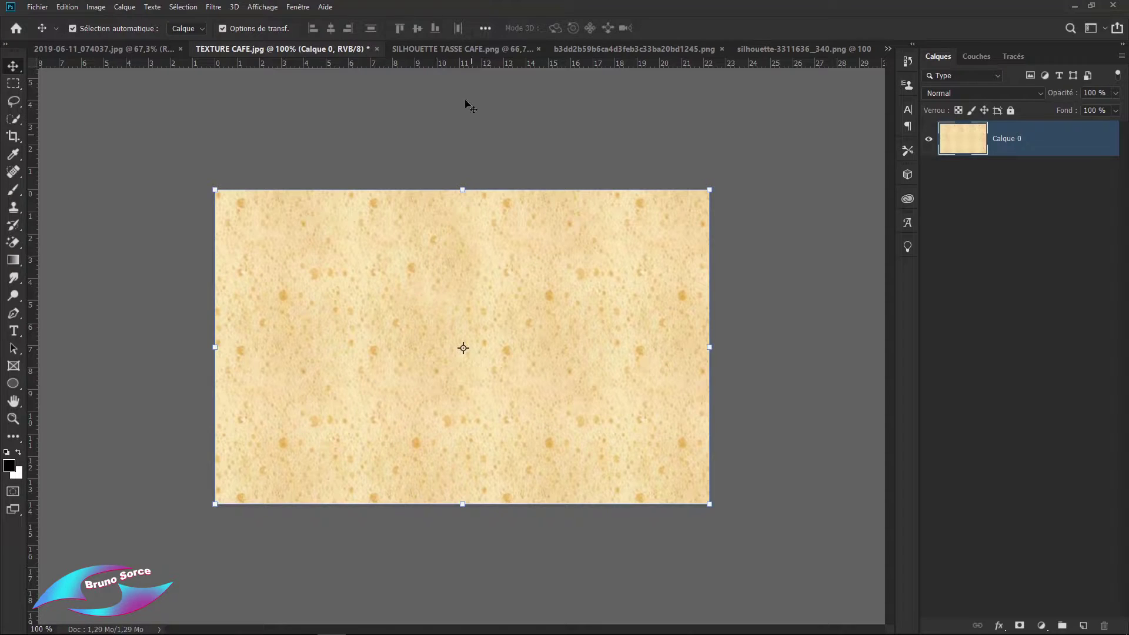
{"action": "left_click", "coordinate": [449, 49]}
{"action": "left_click_drag", "start_coordinate": [478, 368], "coordinate": [532, 158]}
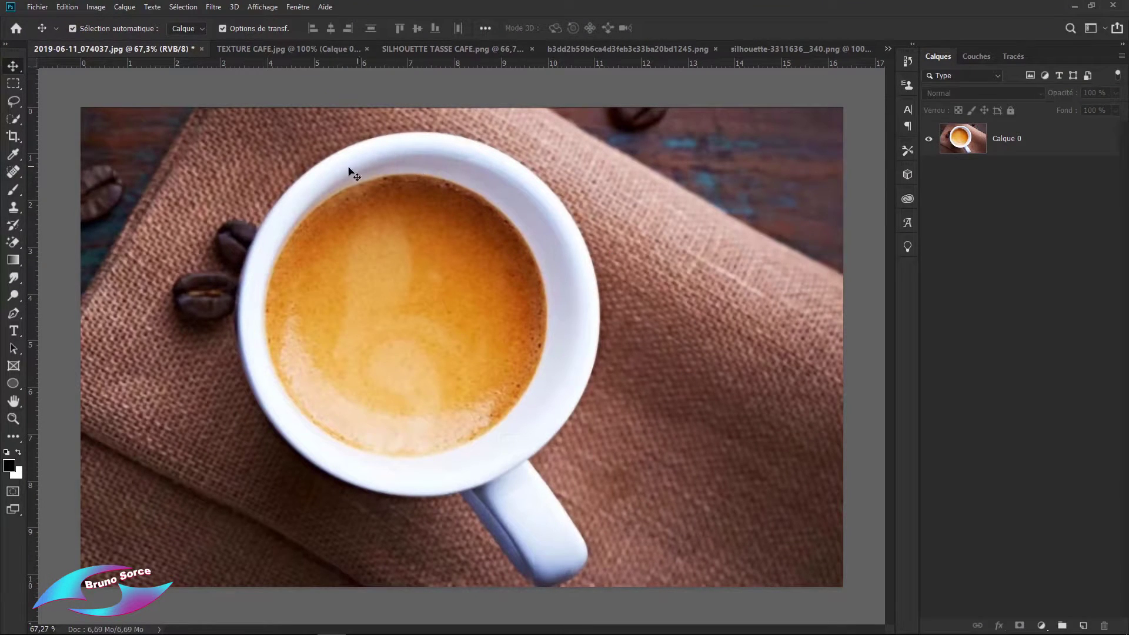
{"action": "left_click", "coordinate": [288, 49]}
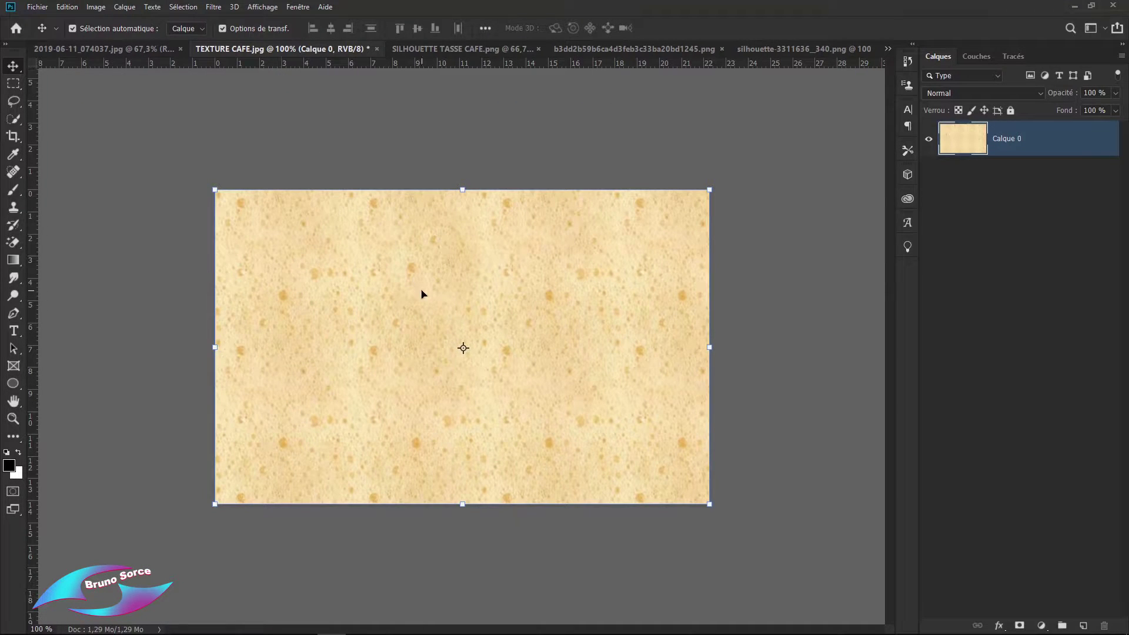
{"action": "left_click", "coordinate": [120, 48]}
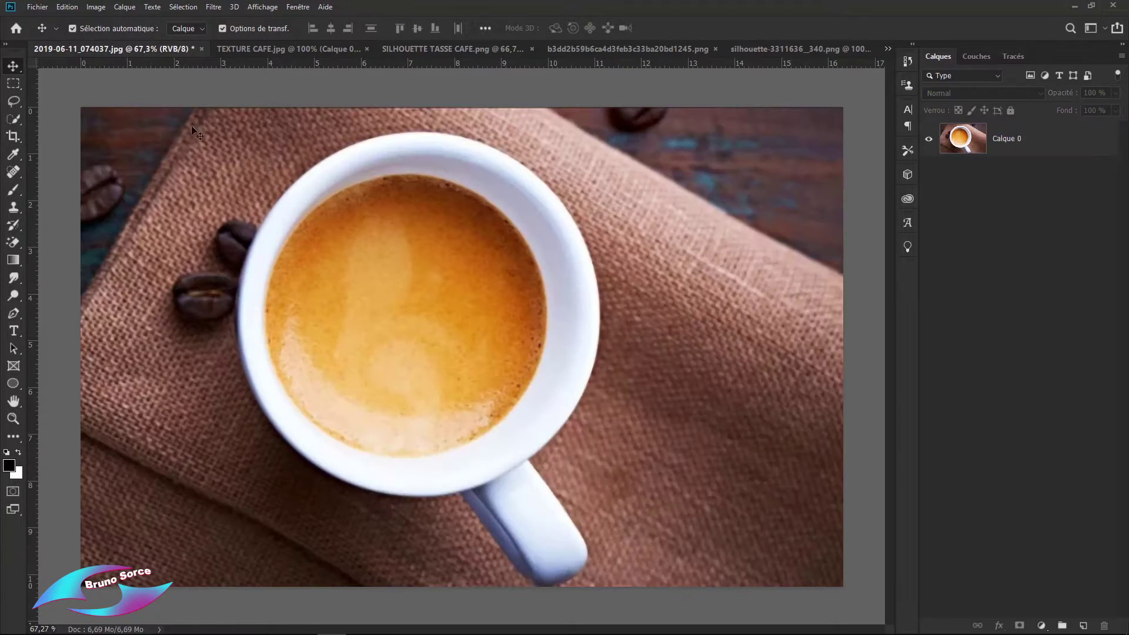
{"action": "left_click", "coordinate": [277, 48]}
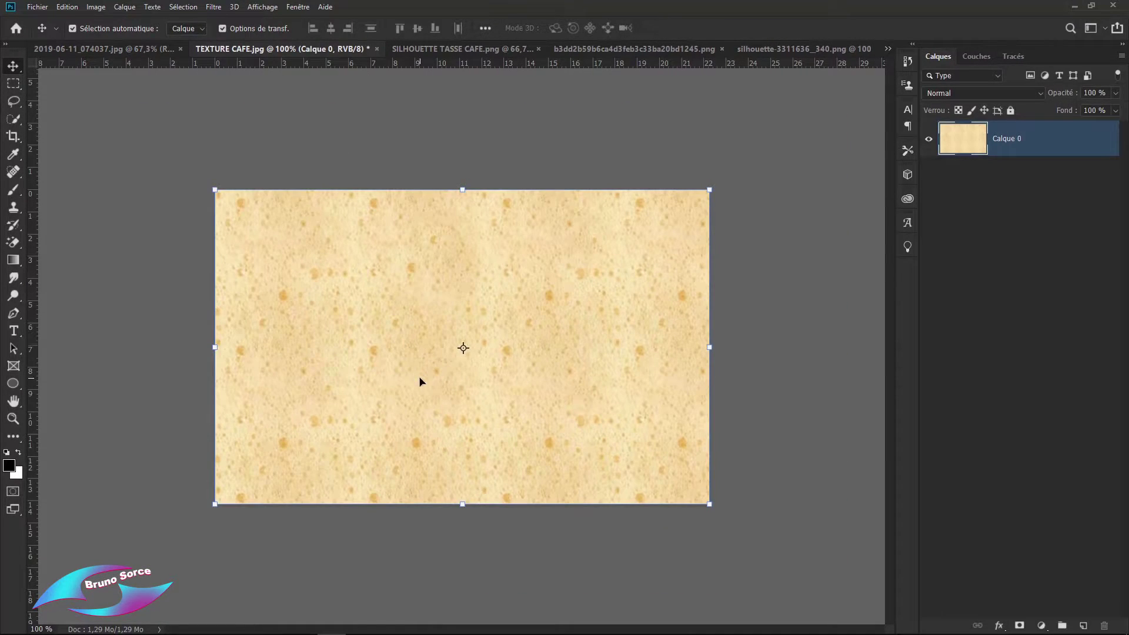
{"action": "left_click", "coordinate": [468, 48]}
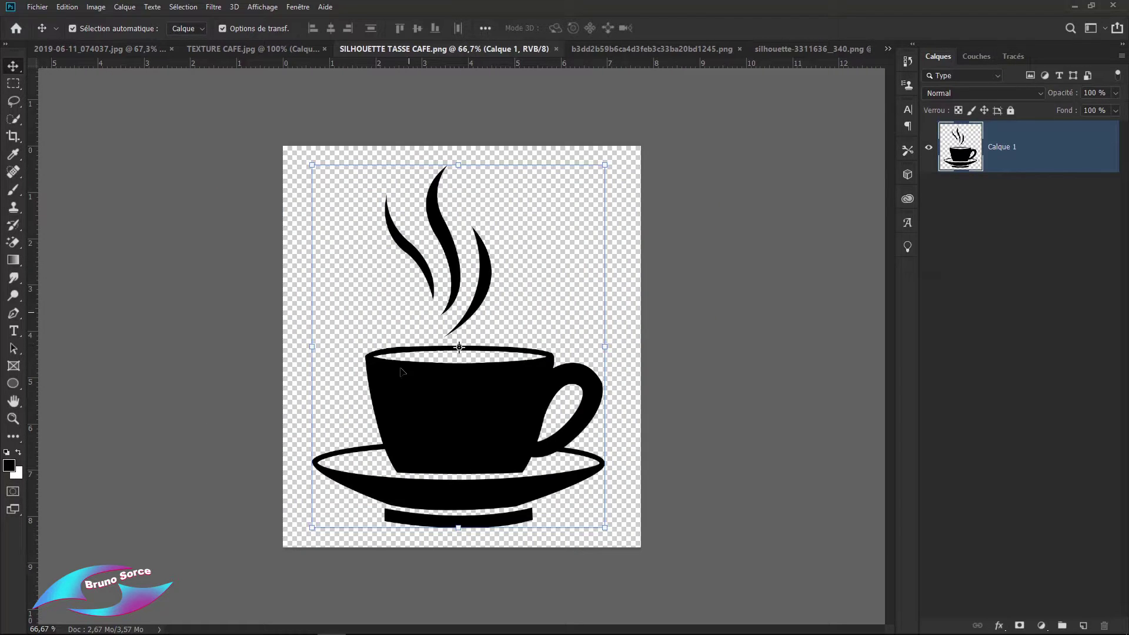
{"action": "left_click", "coordinate": [224, 48]}
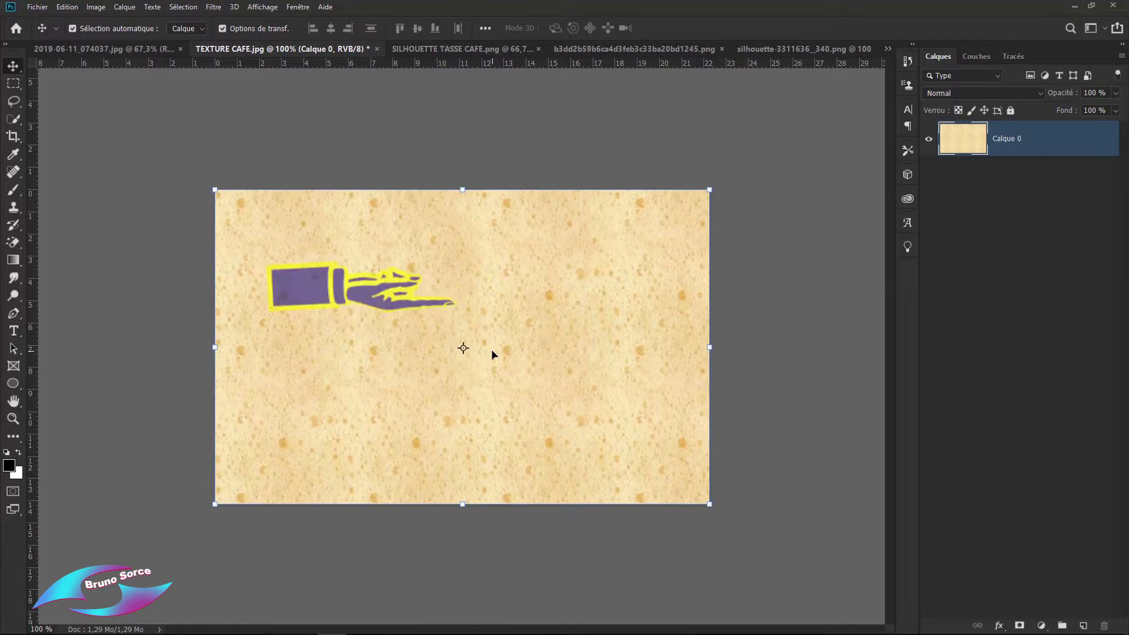
Define the foam texture as pattern 'TEXTURE CAFE.jpg' and return to the espresso photo.
{"action": "left_click", "coordinate": [67, 7]}
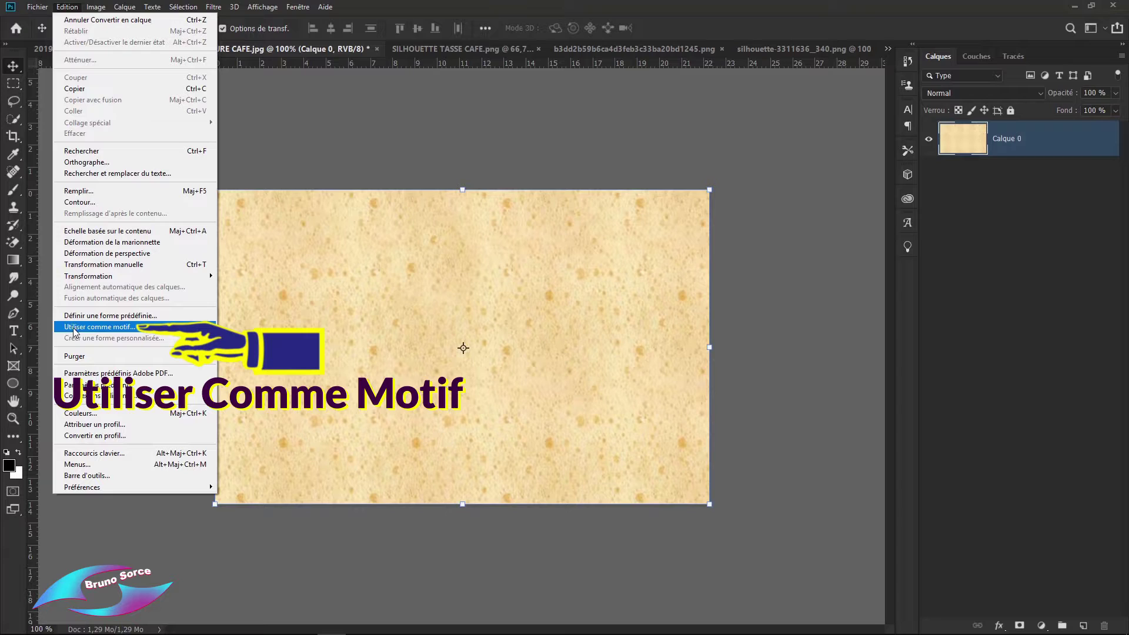
{"action": "left_click", "coordinate": [103, 328]}
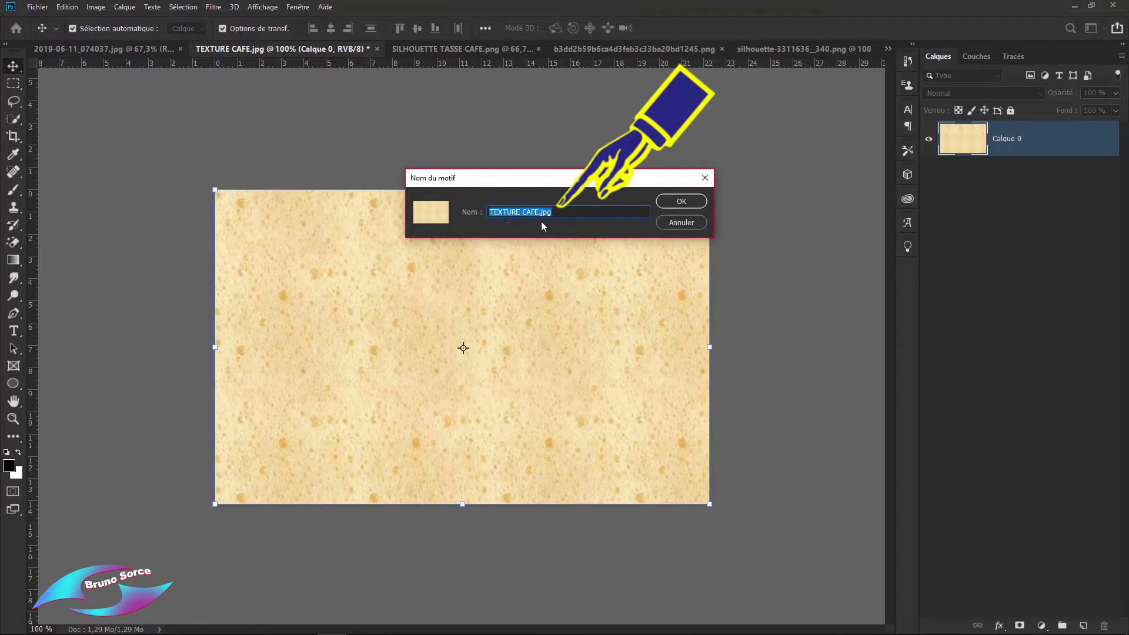
{"action": "left_click", "coordinate": [682, 201]}
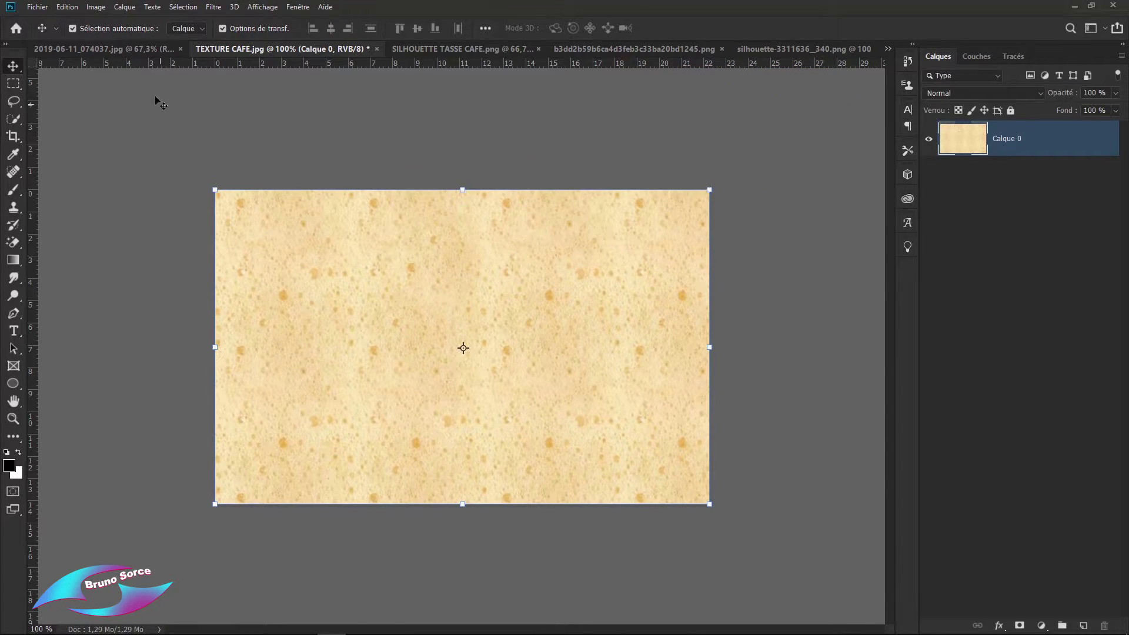
{"action": "left_click", "coordinate": [124, 49]}
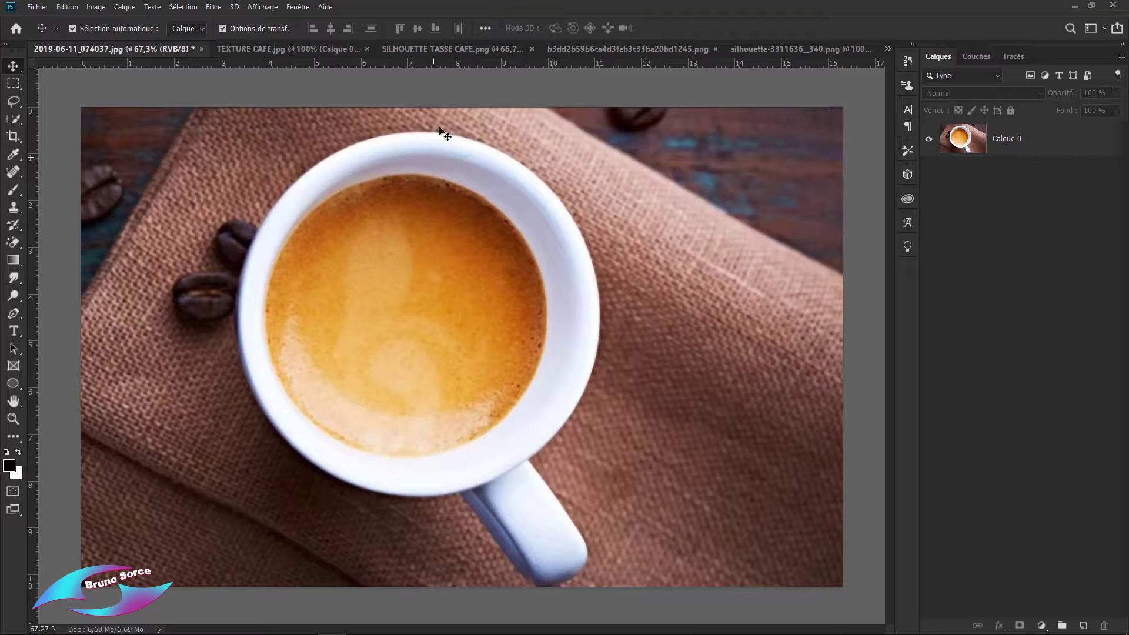
Drag the SILHOUETTE TASSE CAFE cup silhouette onto the espresso photo as a new layer.
{"action": "left_click", "coordinate": [432, 49]}
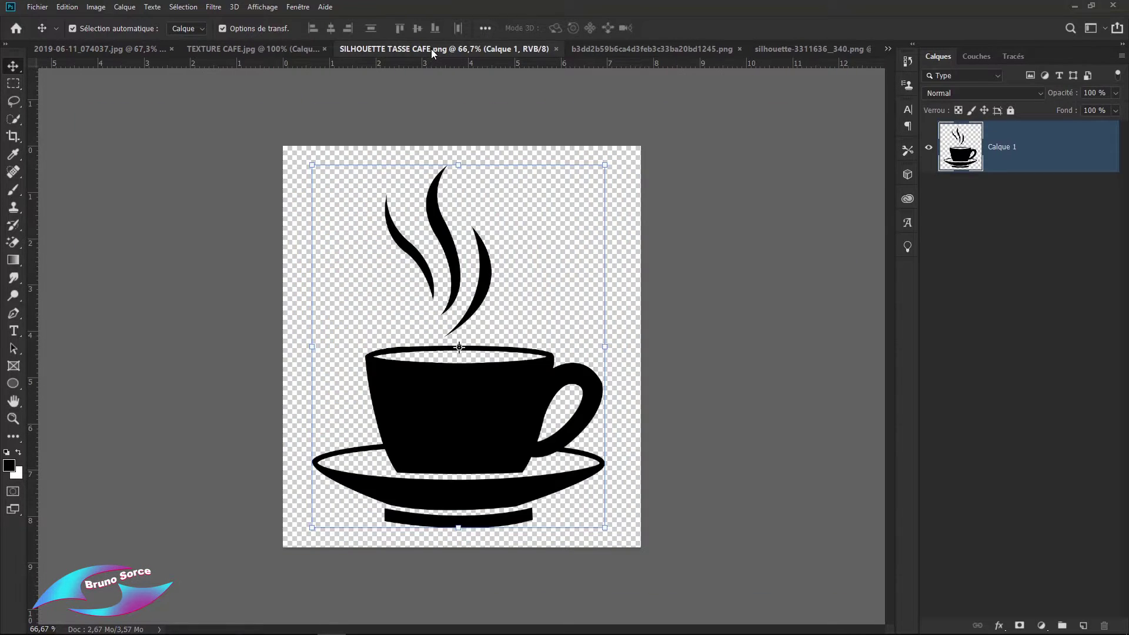
{"action": "key", "text": "ctrl+h"}
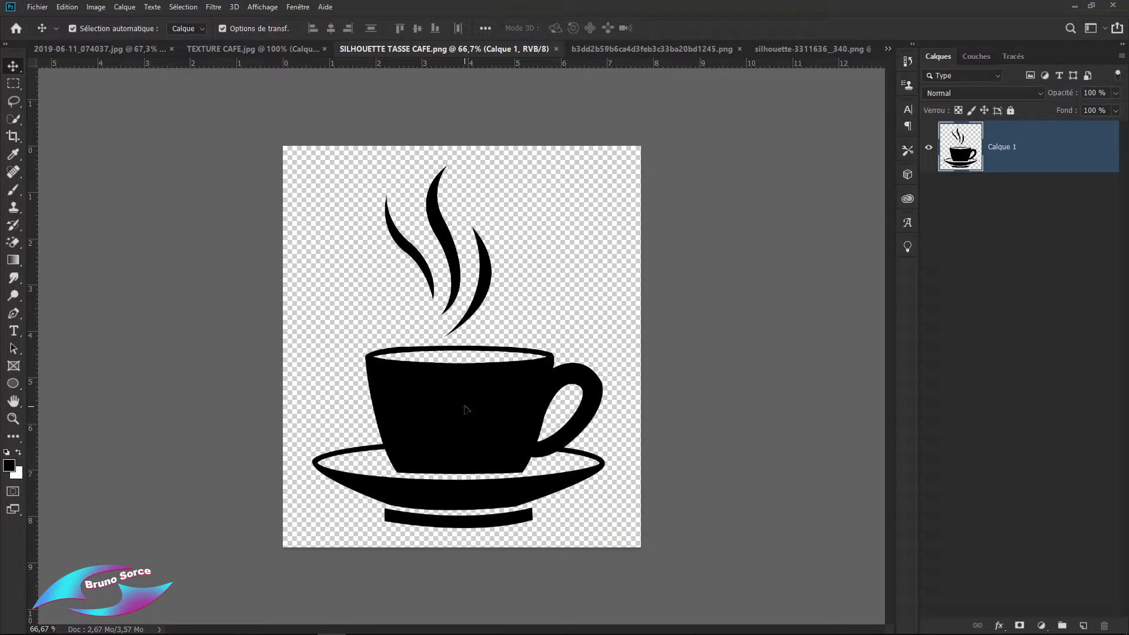
{"action": "mouse_move", "coordinate": [465, 409]}
{"action": "left_mouse_down"}
{"action": "mouse_move", "coordinate": [453, 388]}
{"action": "mouse_move", "coordinate": [461, 295]}
{"action": "left_mouse_up"}
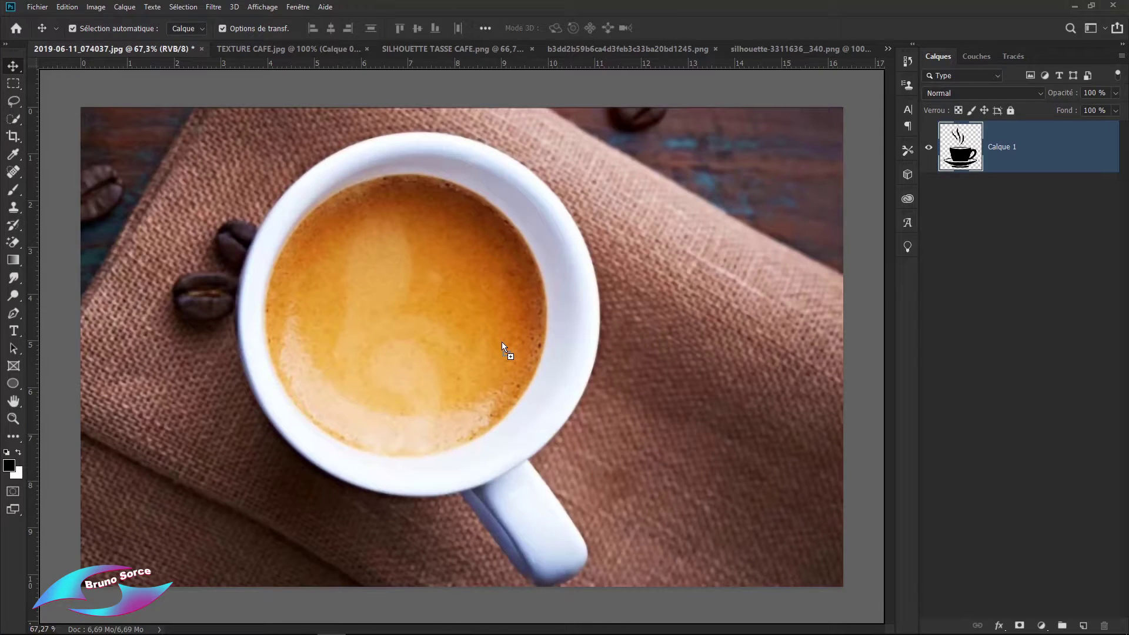
{"action": "left_click_drag", "start_coordinate": [502, 341], "coordinate": [502, 341]}
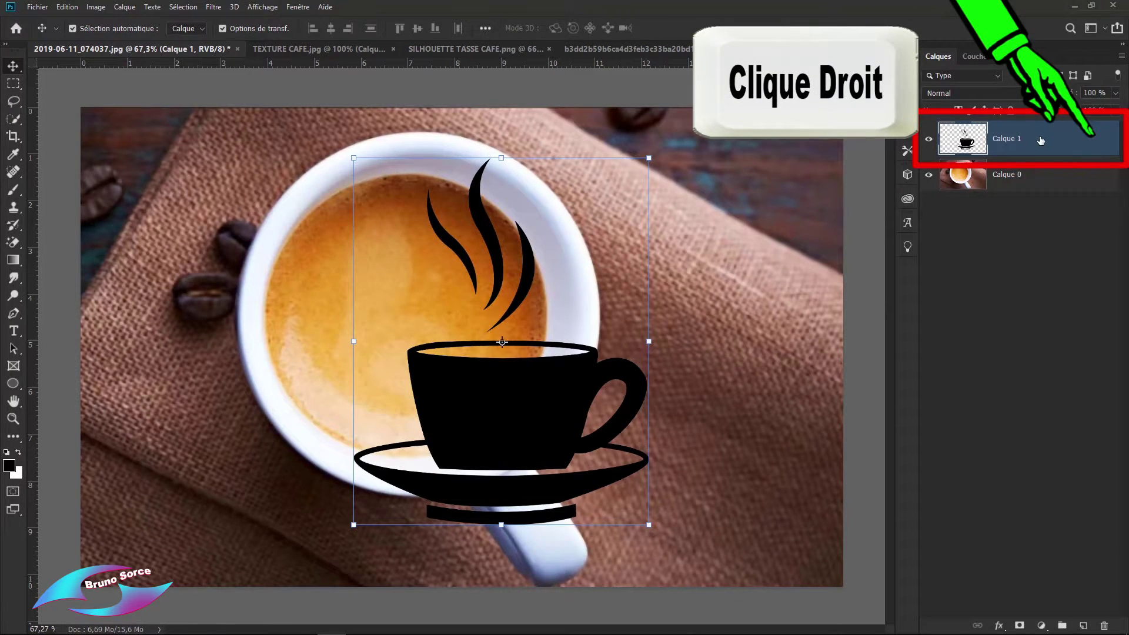
Convert Calque 1 to a smart object (Convertir en objet dynamique).
{"action": "right_click", "coordinate": [1040, 140]}
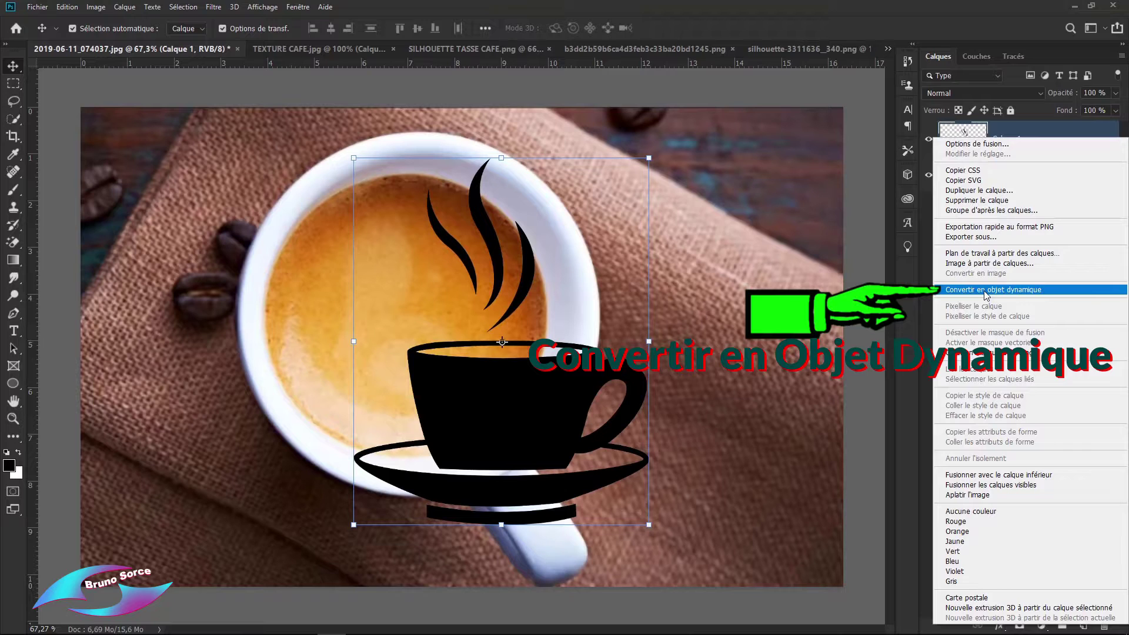
{"action": "left_click", "coordinate": [986, 290]}
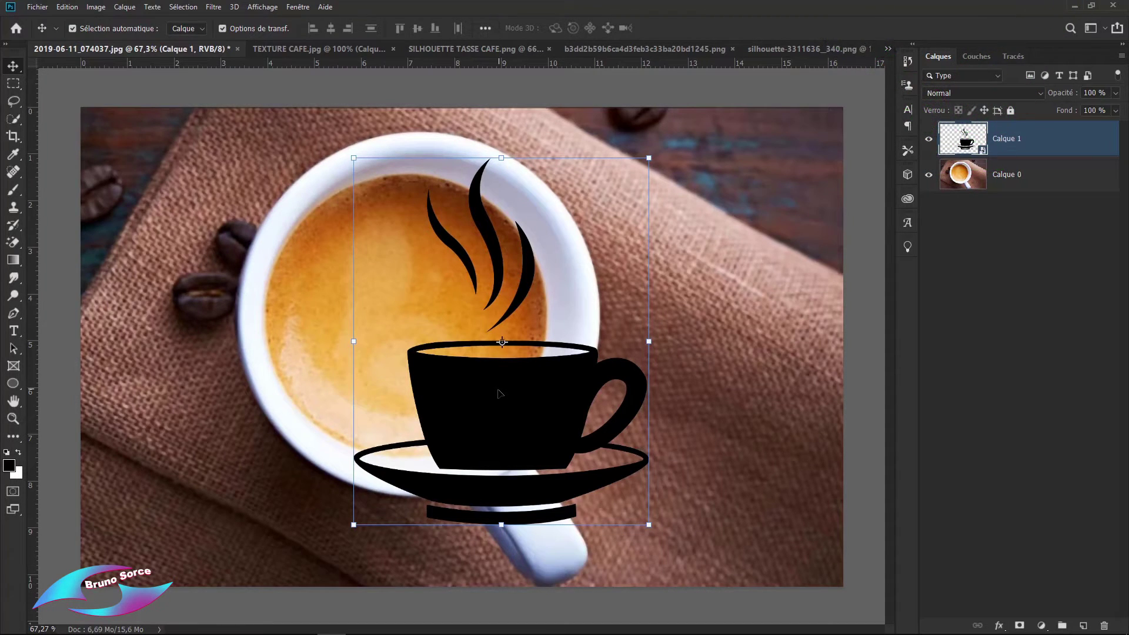
Scale the cup silhouette to about 66%, move it into the foam, rotate it ~15.6° and commit.
{"action": "left_click_drag", "start_coordinate": [648, 159], "coordinate": [549, 281]}
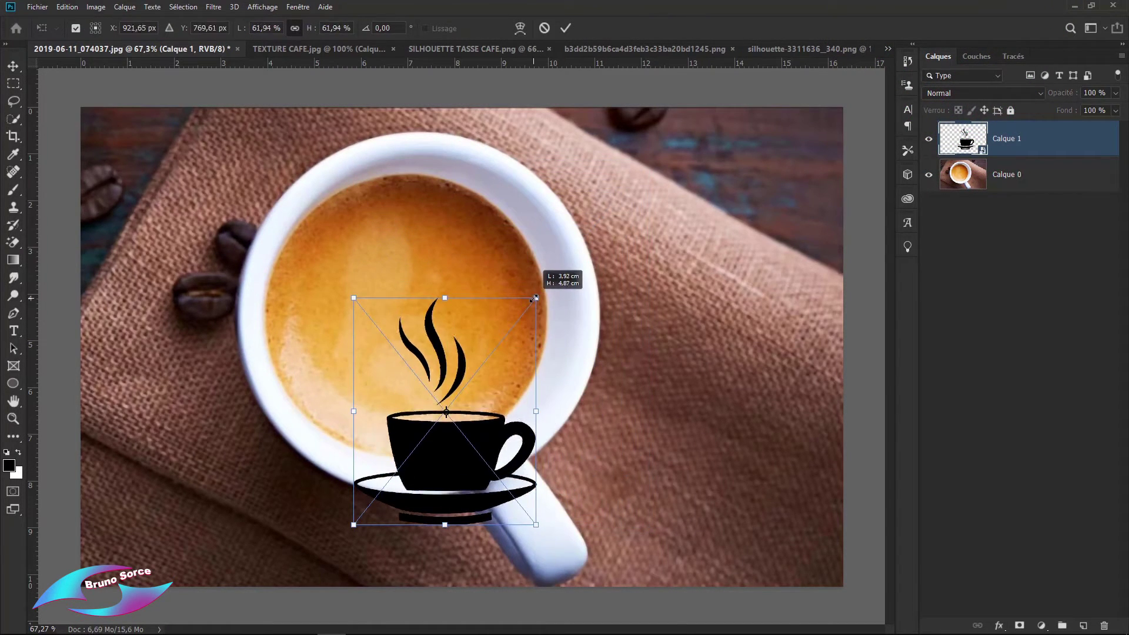
{"action": "left_click_drag", "start_coordinate": [494, 424], "coordinate": [446, 336]}
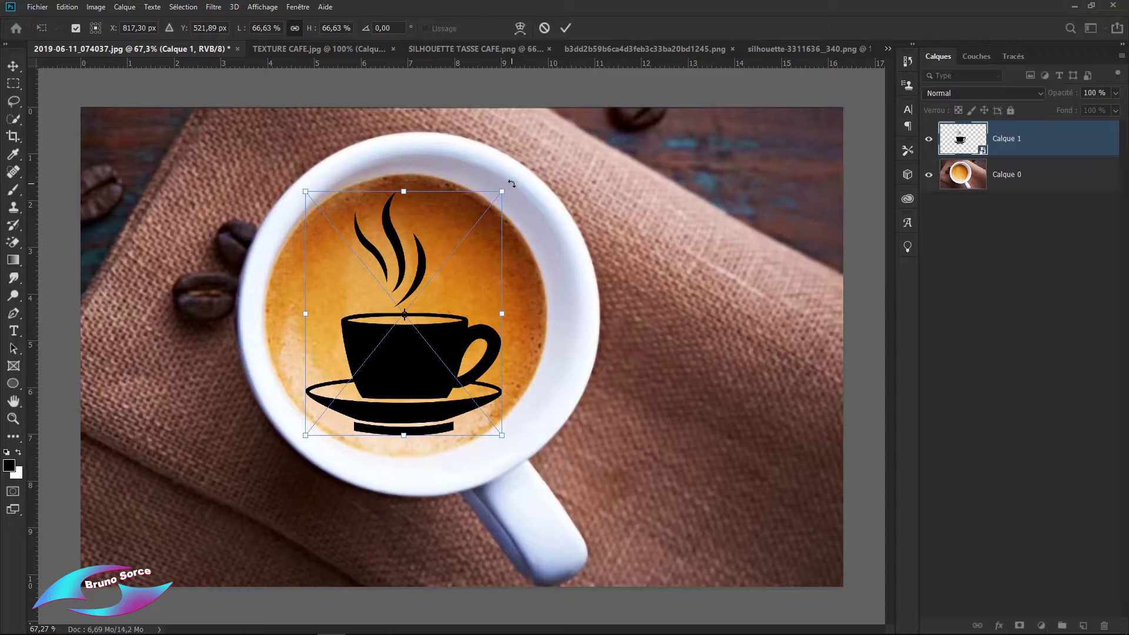
{"action": "left_click_drag", "start_coordinate": [512, 184], "coordinate": [546, 216]}
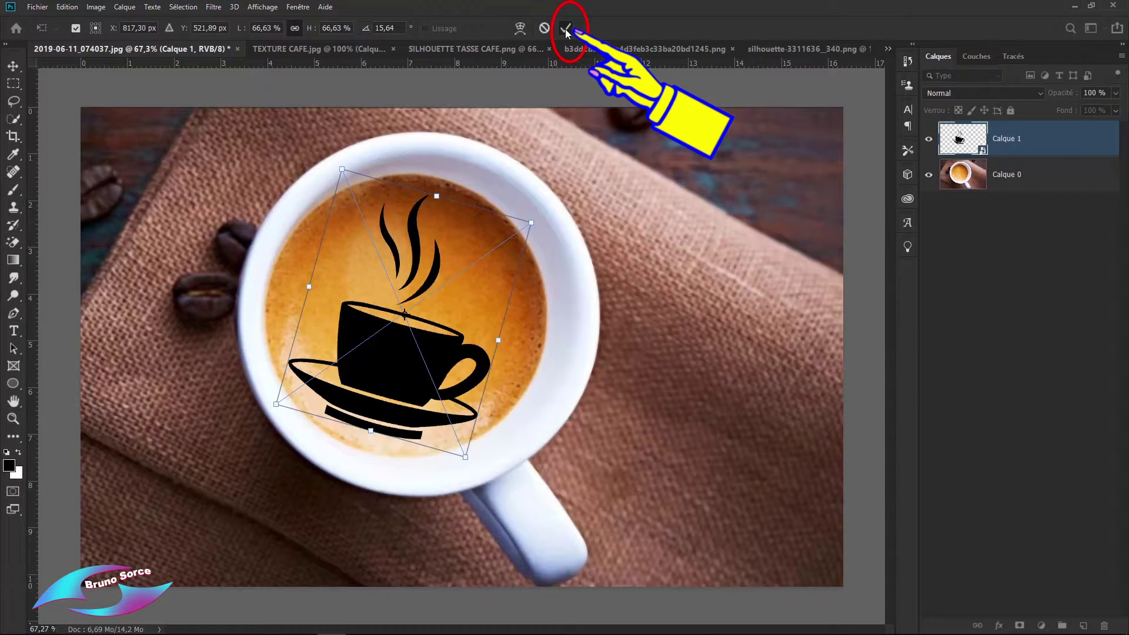
{"action": "left_click", "coordinate": [565, 29]}
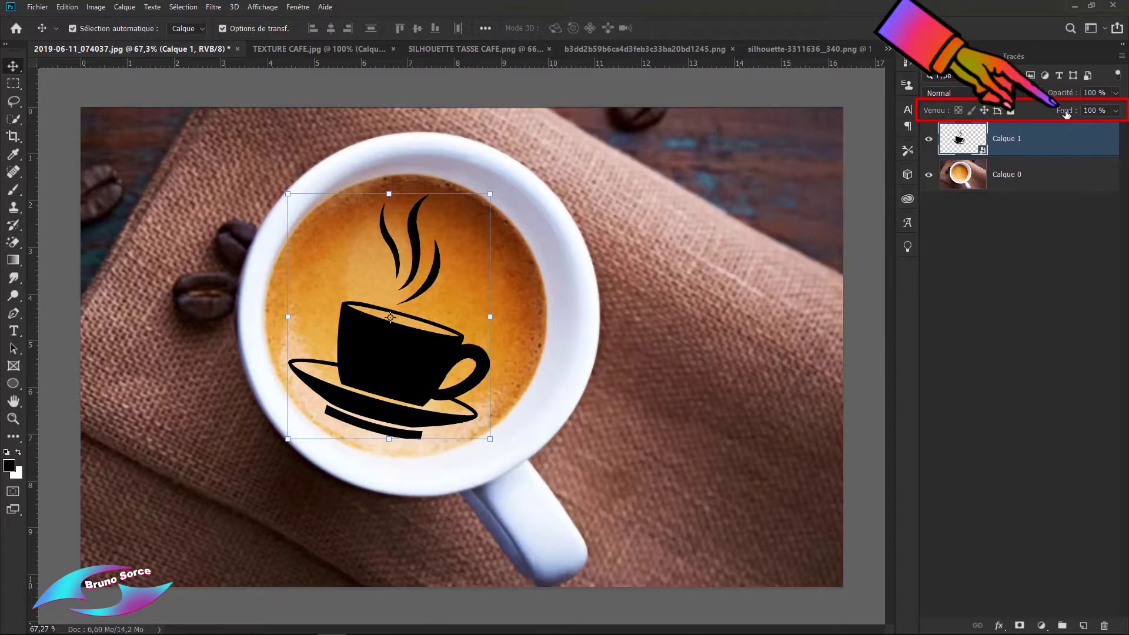
Set Calque 1's Fond (Fill) to 0%.
{"action": "left_click_drag", "start_coordinate": [1066, 113], "coordinate": [947, 112]}
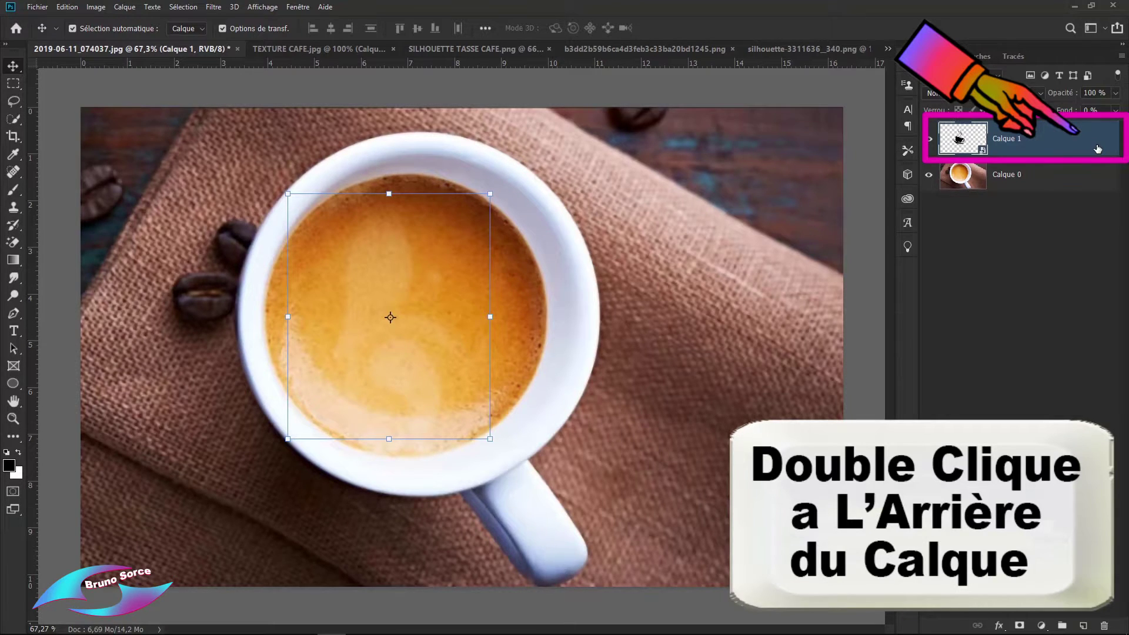
In Calque 1's layer style, enable Incrustation de motif with the foam pattern and Biseautage & estampage.
{"action": "double_click", "coordinate": [1097, 149]}
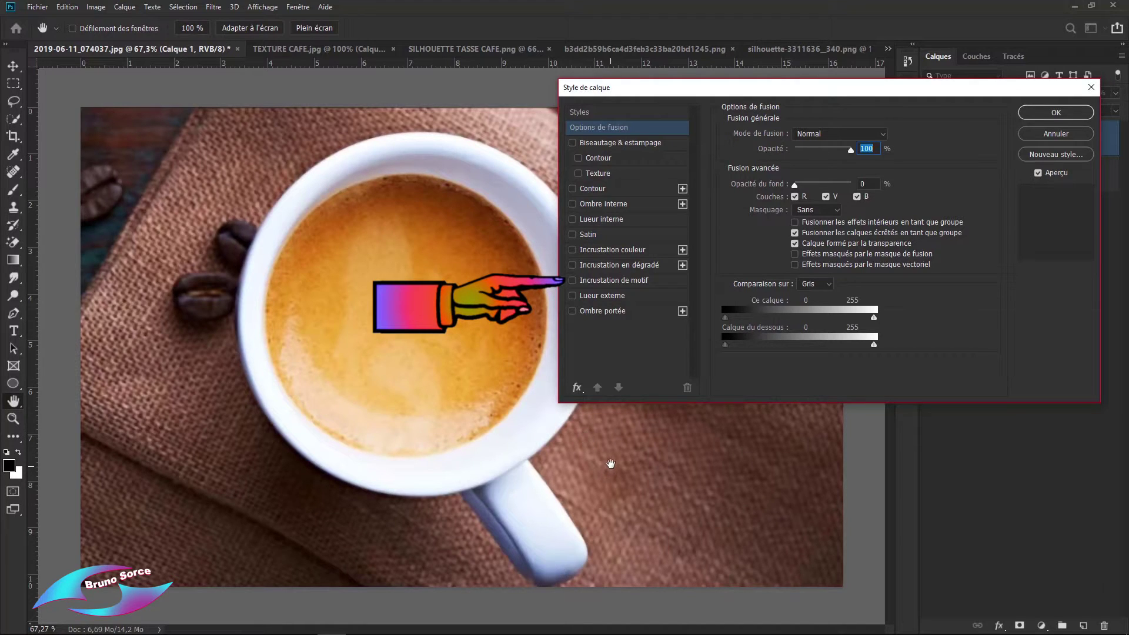
{"action": "left_click", "coordinate": [615, 281]}
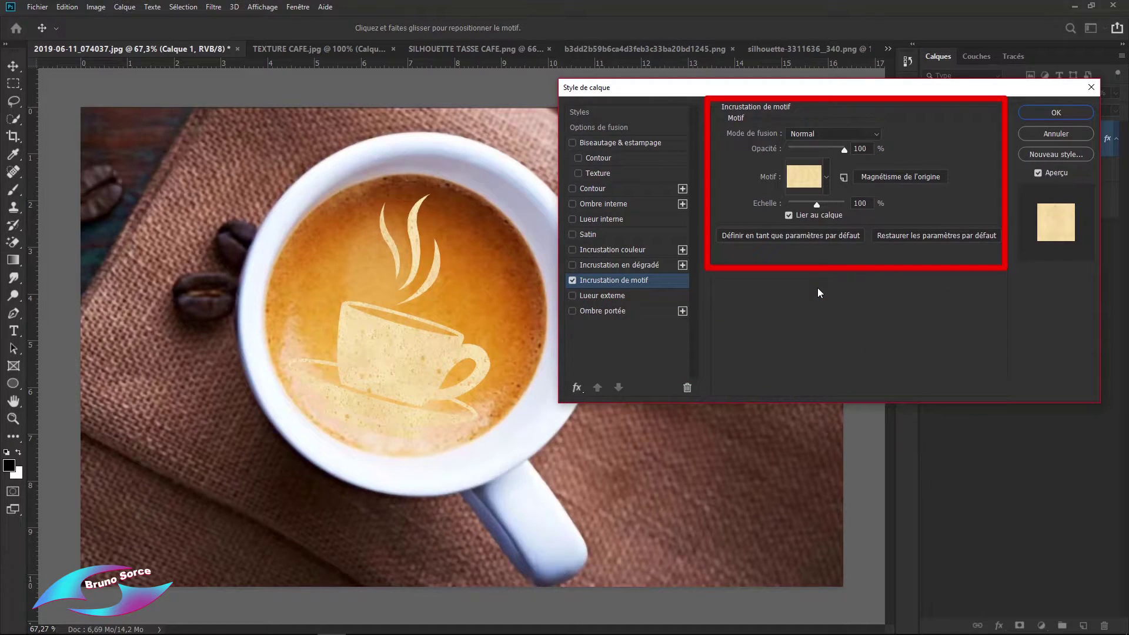
{"action": "left_click", "coordinate": [572, 143]}
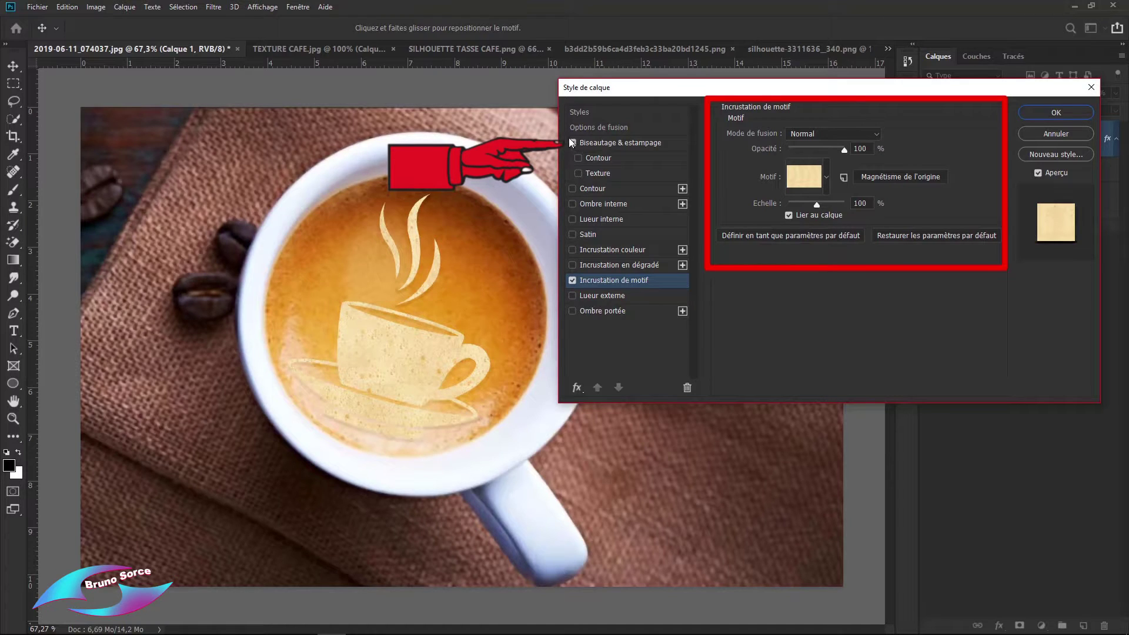
Set the bevel to Biseau externe with a linear gloss contour and Densité linéaire + highlights.
{"action": "left_click", "coordinate": [609, 143]}
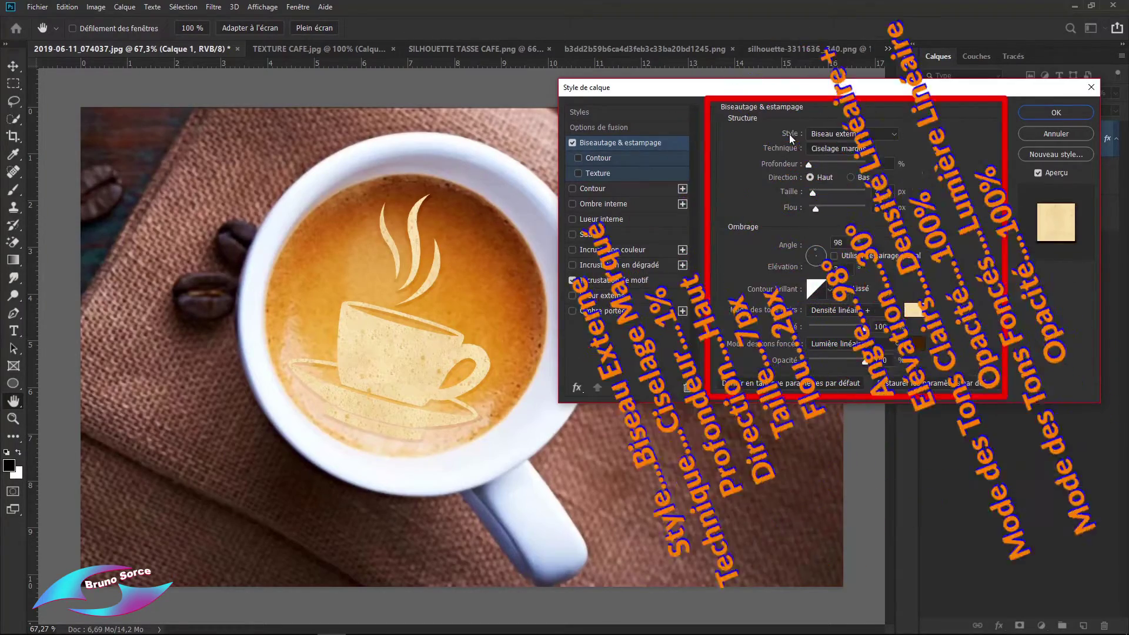
{"action": "left_click", "coordinate": [893, 135]}
{"action": "left_click", "coordinate": [844, 146]}
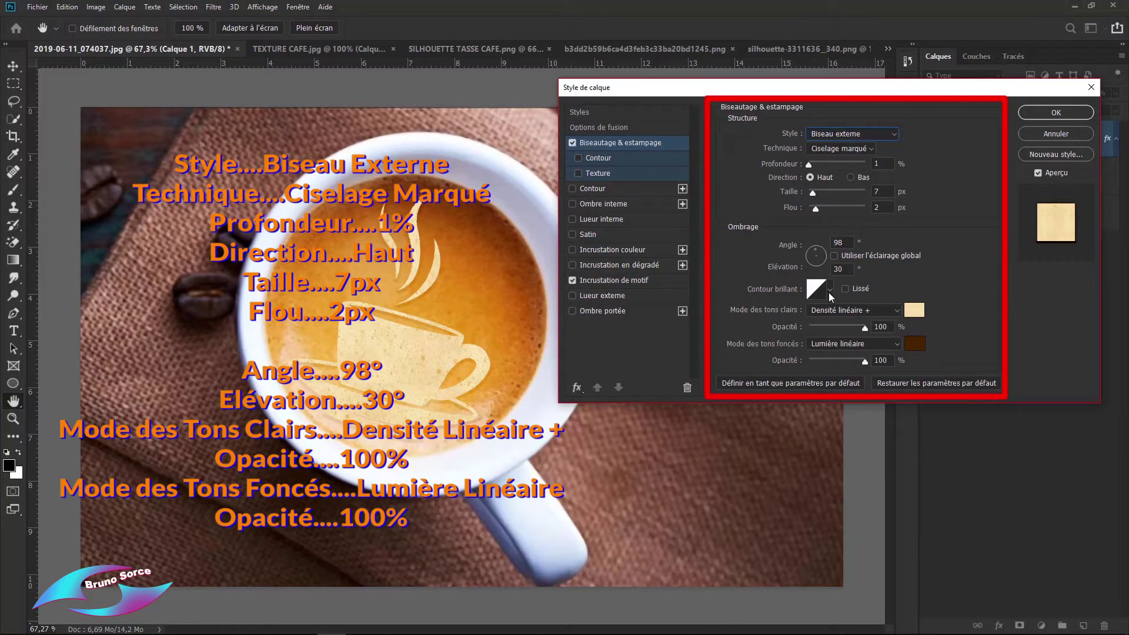
{"action": "left_click", "coordinate": [829, 291]}
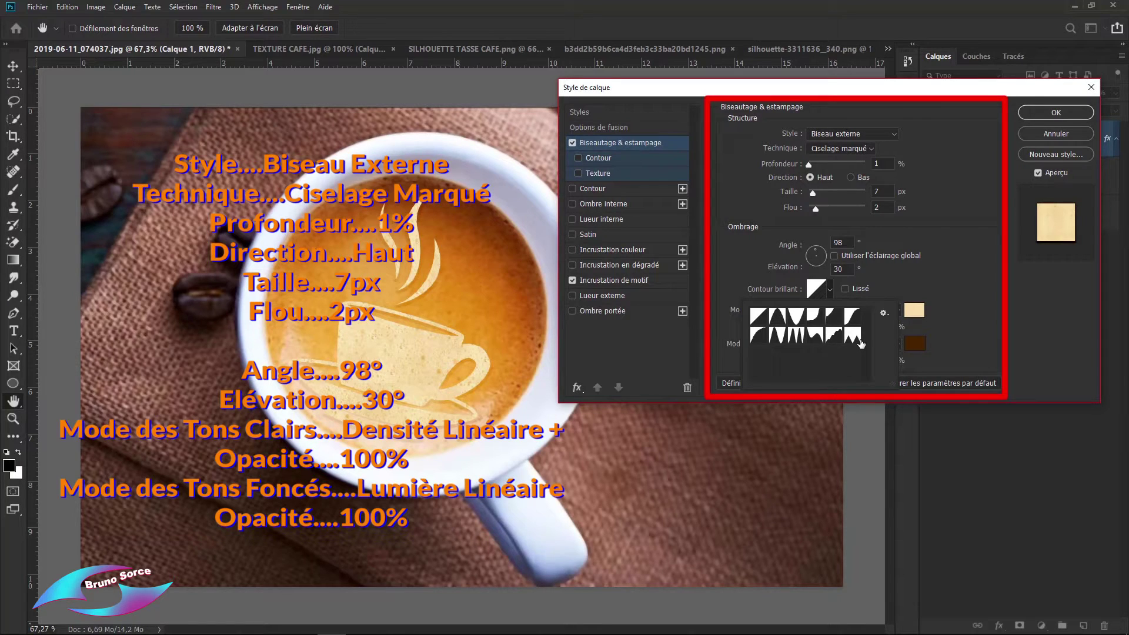
{"action": "double_click", "coordinate": [759, 318]}
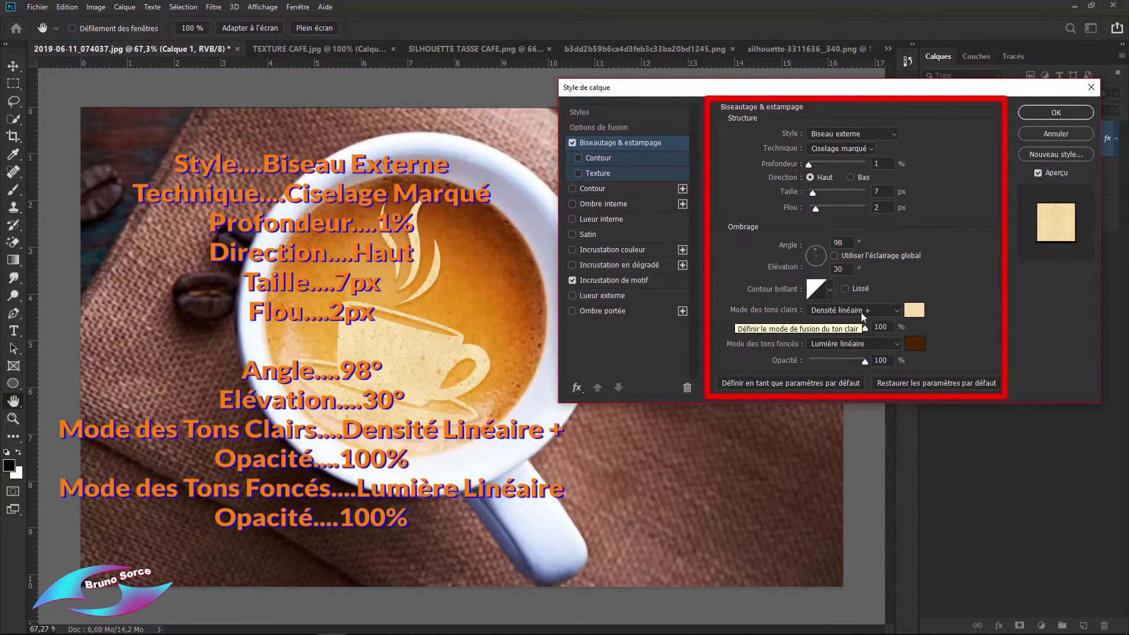
{"action": "left_click", "coordinate": [898, 314]}
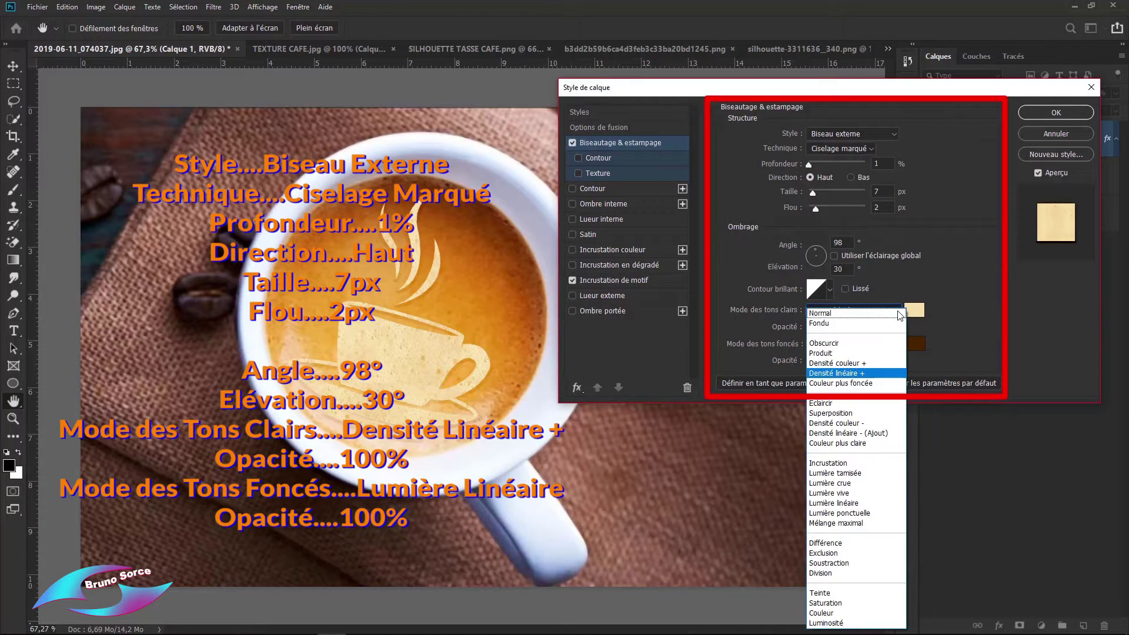
{"action": "left_click", "coordinate": [851, 373]}
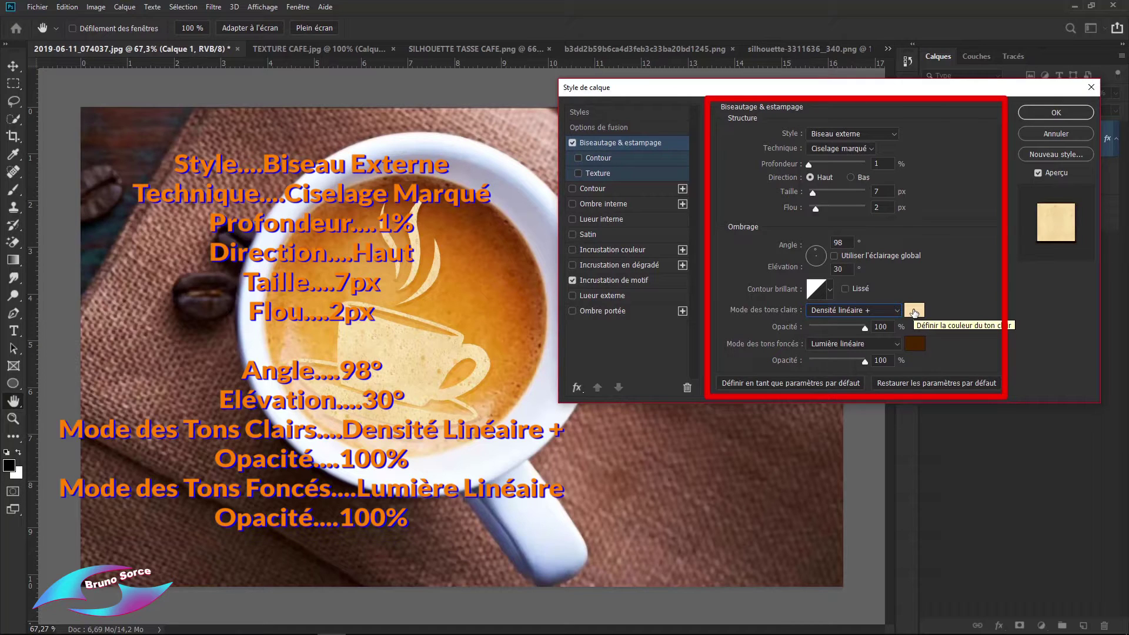
Set bevel highlight colour f8ddaa and shadow colour 462400, then enable bevel Texture.
{"action": "left_click", "coordinate": [914, 311]}
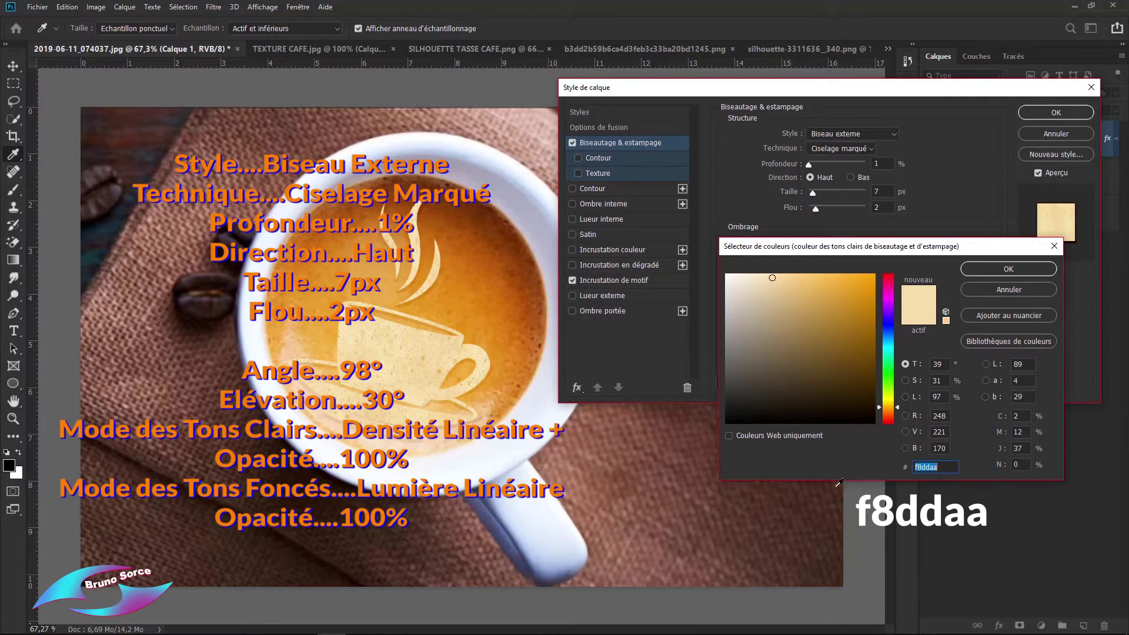
{"action": "left_click", "coordinate": [1013, 270]}
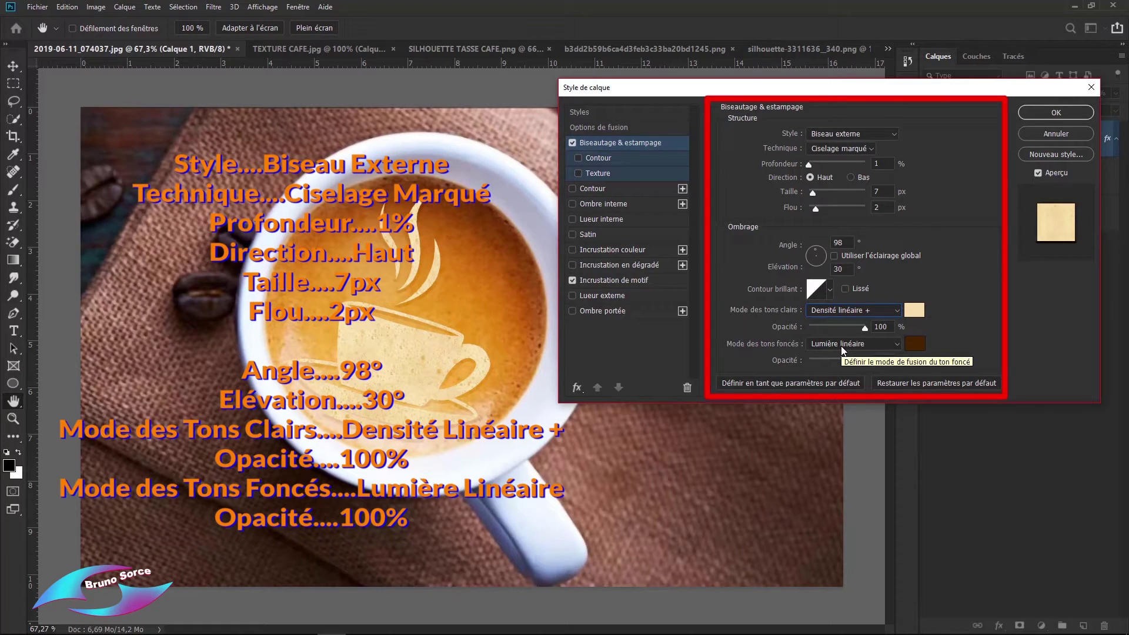
{"action": "left_click", "coordinate": [913, 346]}
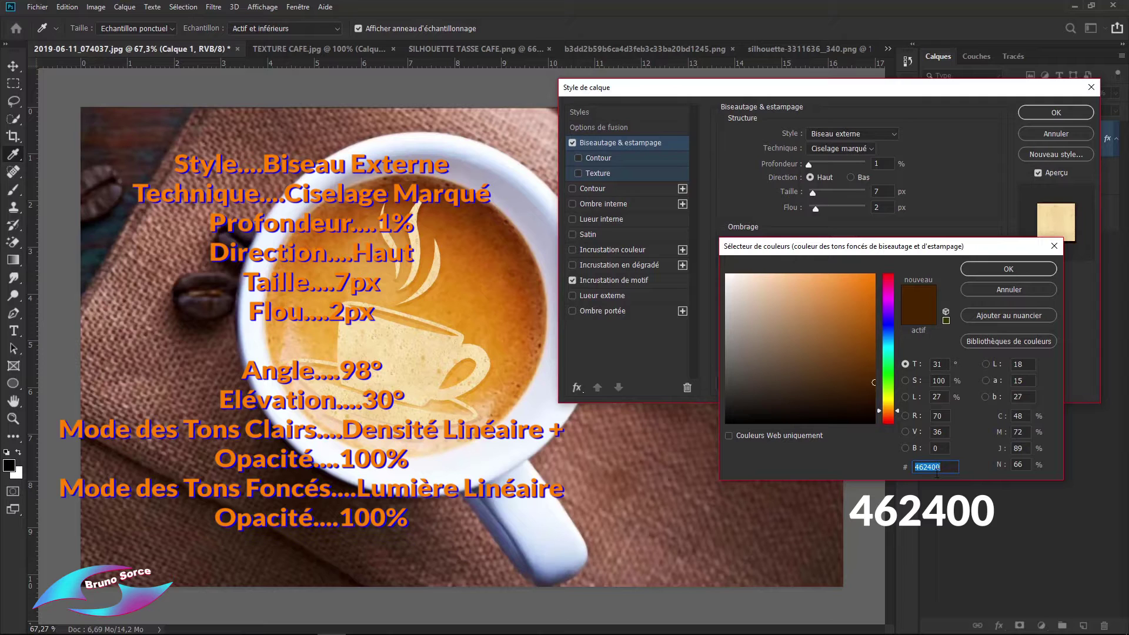
{"action": "left_click", "coordinate": [1008, 271]}
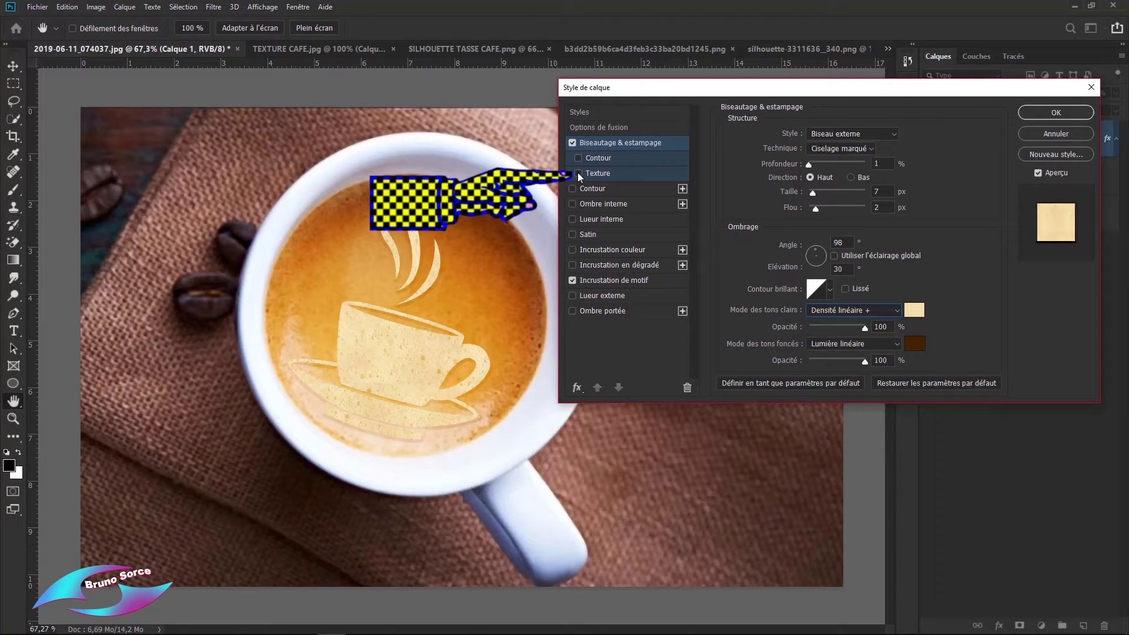
{"action": "left_click", "coordinate": [599, 172]}
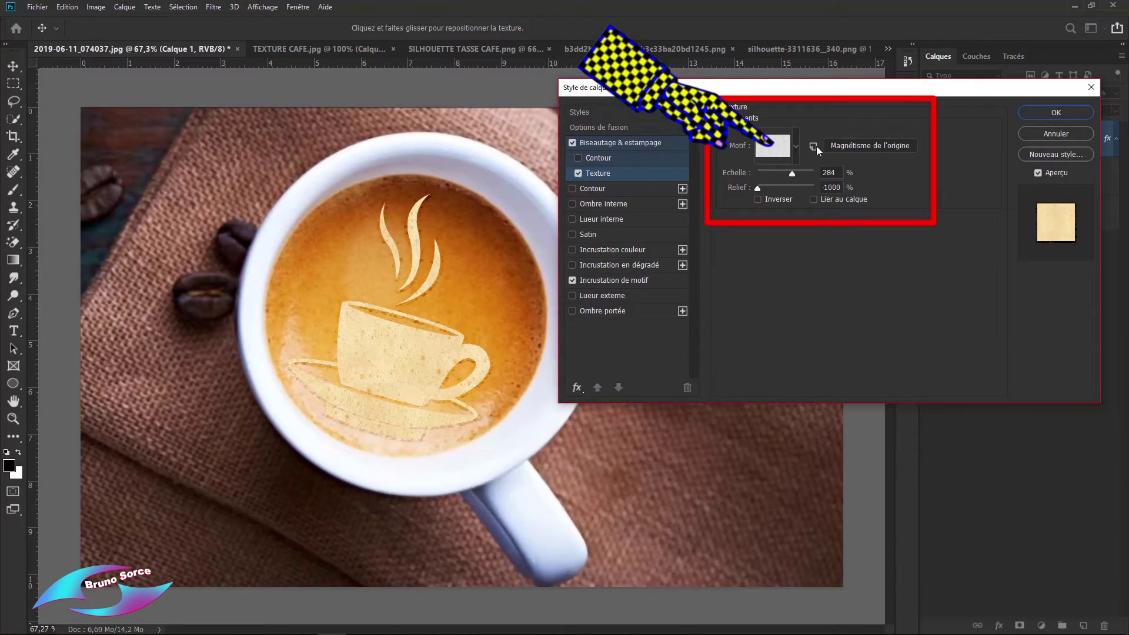
Choose the bevel texture pattern with Echelle 284% and Relief -1000%, then confirm the style.
{"action": "left_click", "coordinate": [771, 147]}
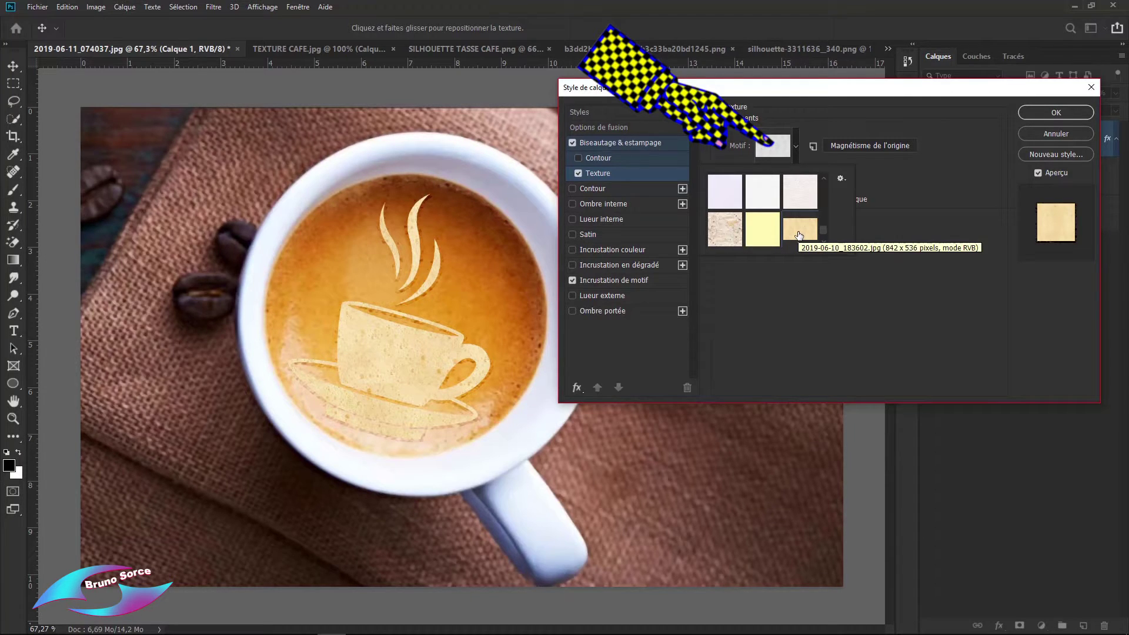
{"action": "left_click", "coordinate": [911, 221]}
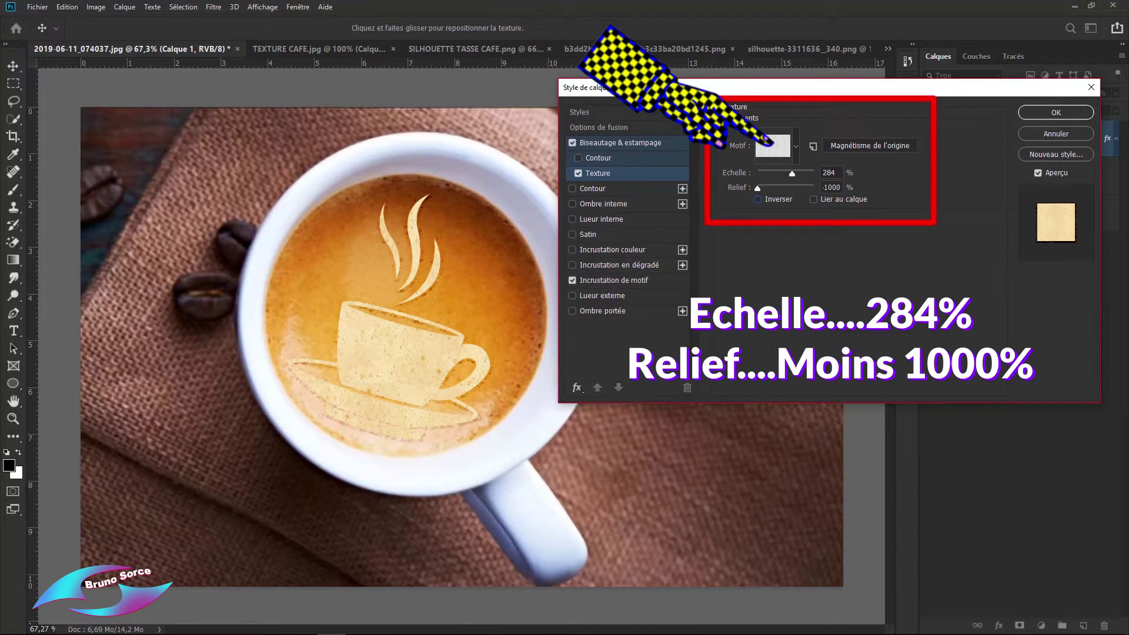
{"action": "left_click", "coordinate": [1054, 117]}
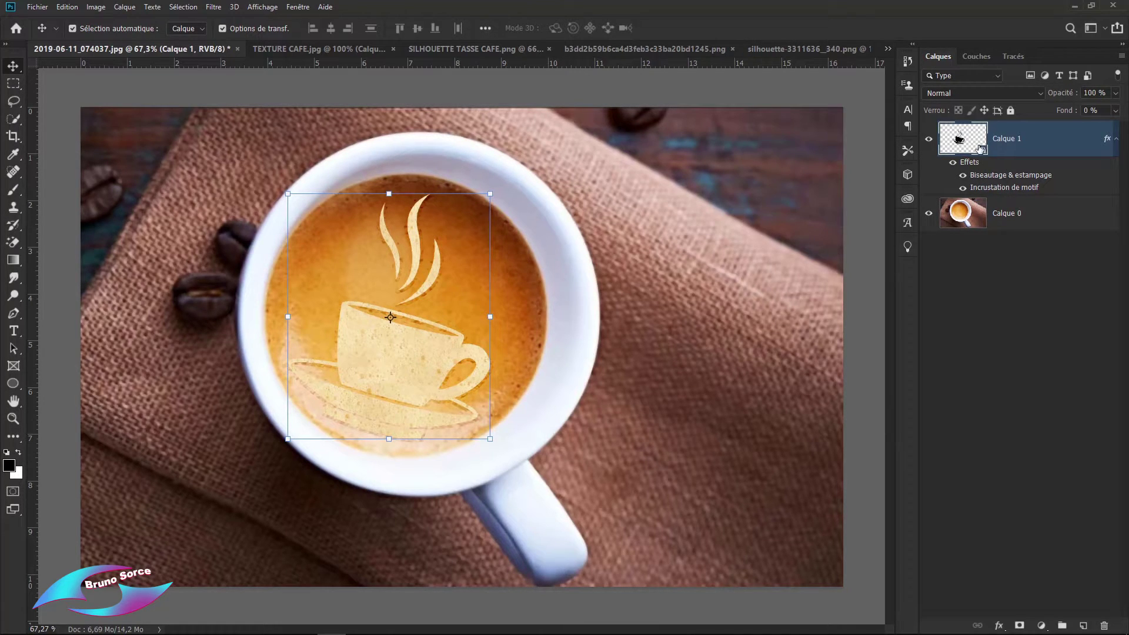
{"action": "double_click", "coordinate": [992, 176]}
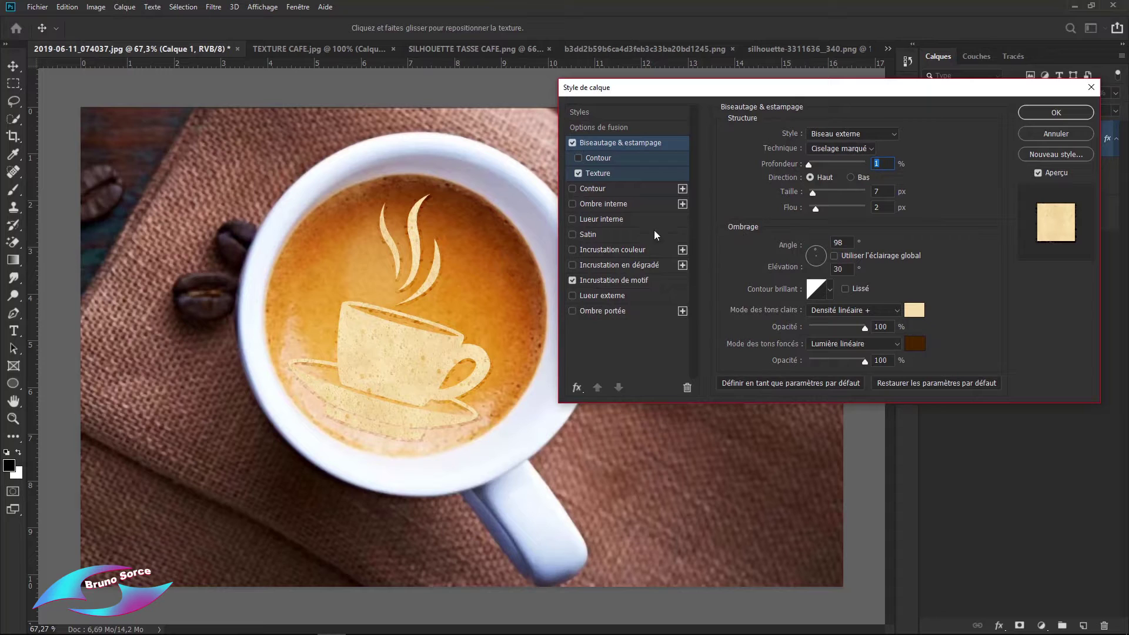
{"action": "left_click", "coordinate": [1055, 112]}
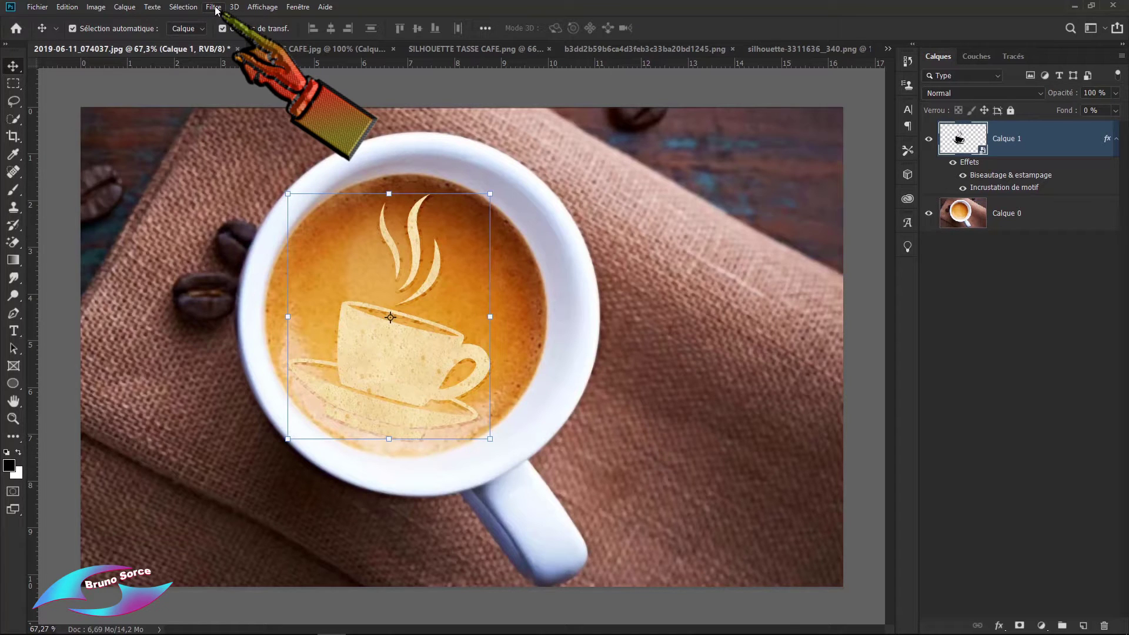
Apply the Onde filter: 2 generators, wavelength 1–552, amplitude 1–2, sine type, scale 100%.
{"action": "left_click", "coordinate": [214, 7]}
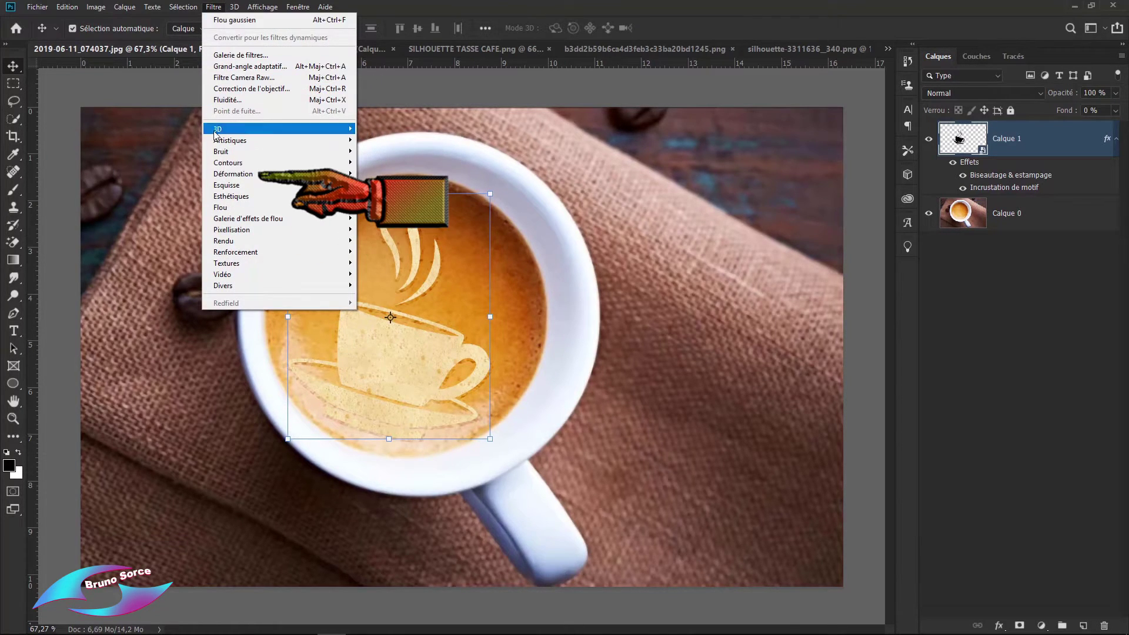
{"action": "mouse_move", "coordinate": [233, 174]}
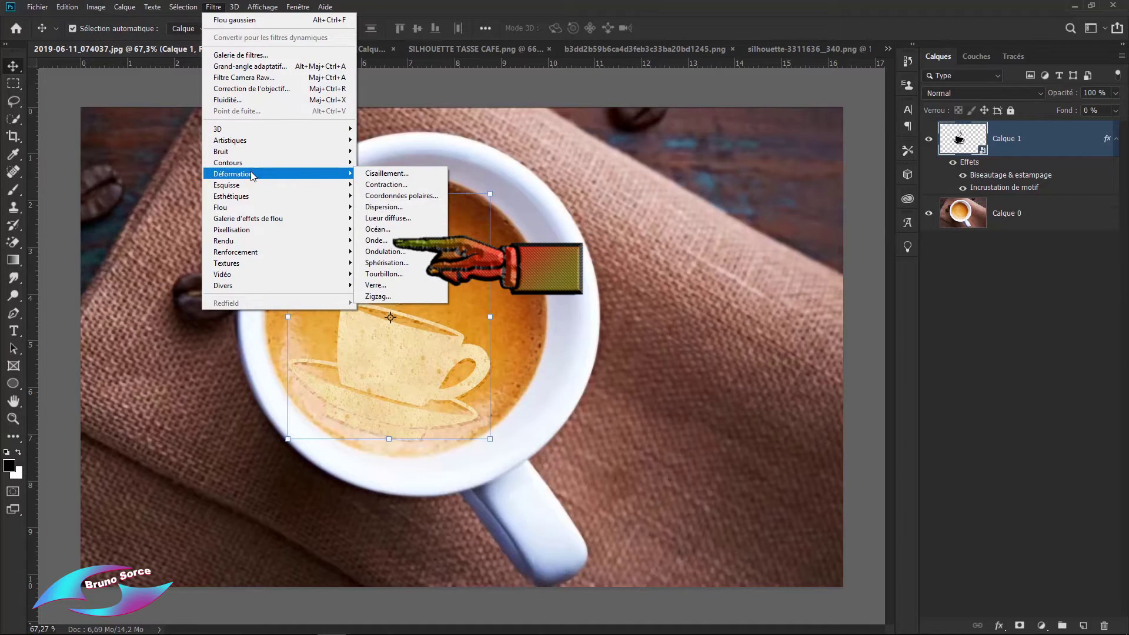
{"action": "left_click", "coordinate": [376, 241]}
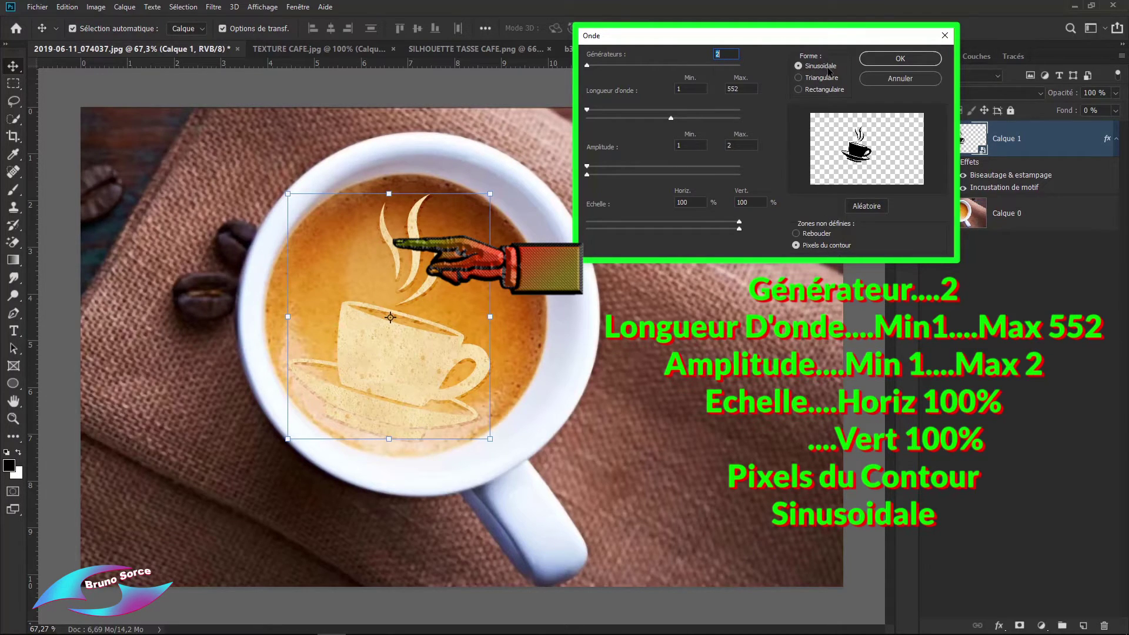
{"action": "left_click", "coordinate": [913, 59]}
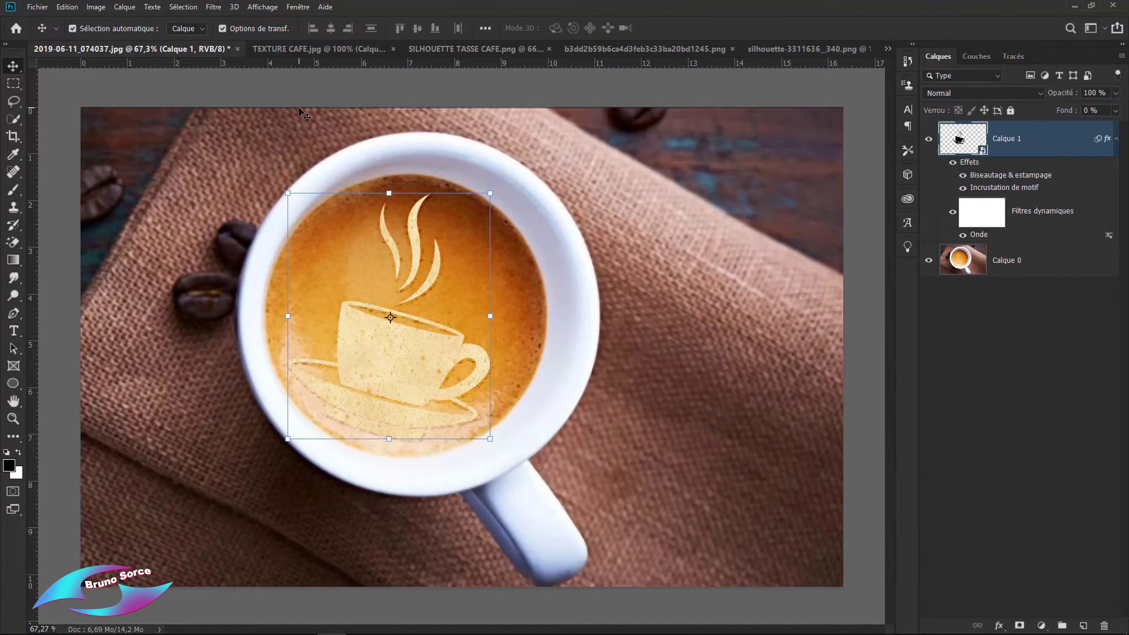
Apply Flou radial with value 4, Zoom mode and Supérieure quality.
{"action": "left_click", "coordinate": [214, 7]}
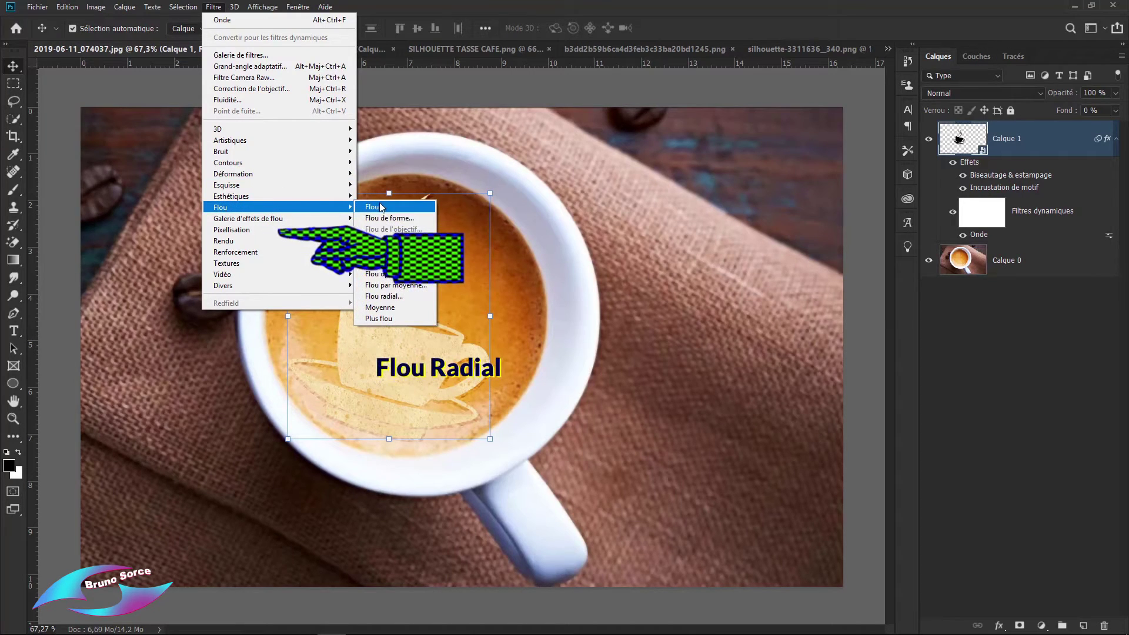
{"action": "mouse_move", "coordinate": [220, 207]}
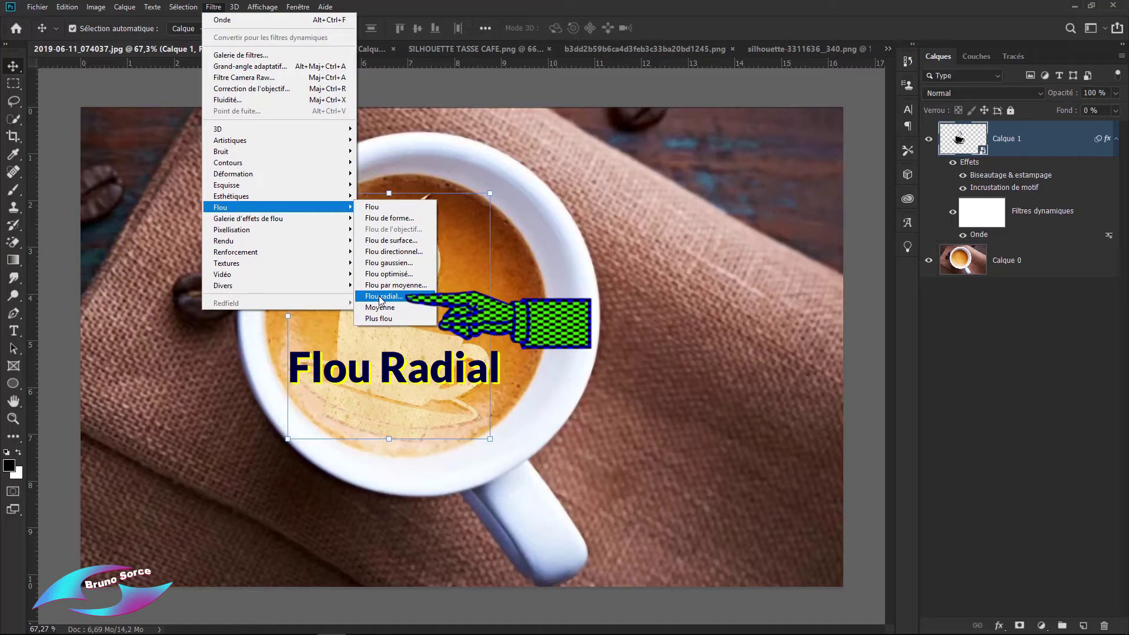
{"action": "left_click", "coordinate": [380, 297]}
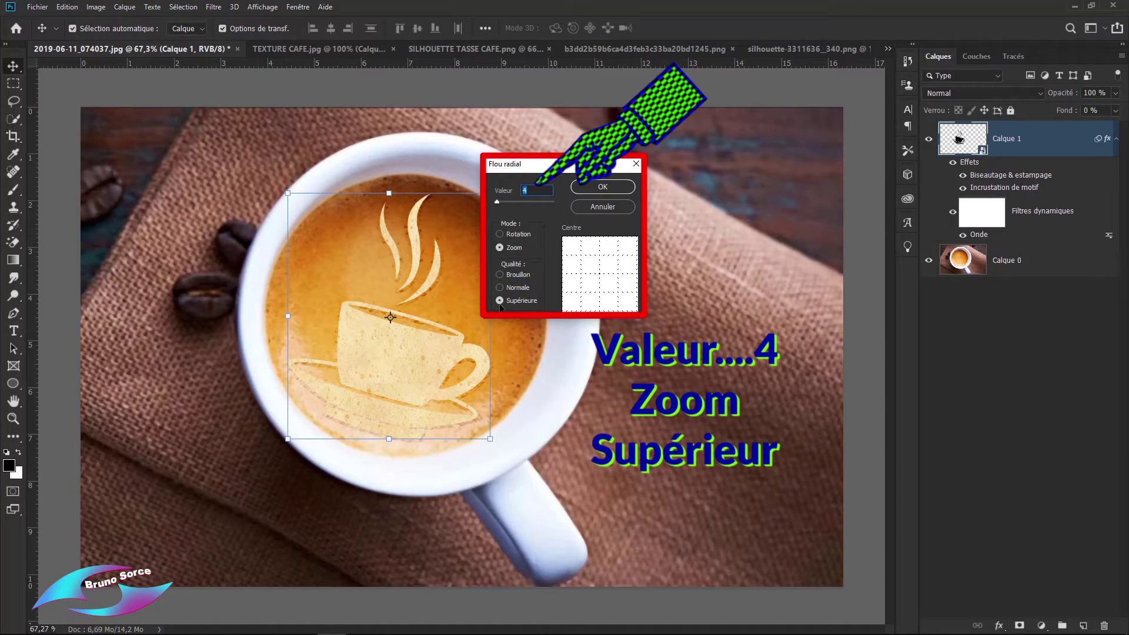
{"action": "left_click", "coordinate": [618, 187]}
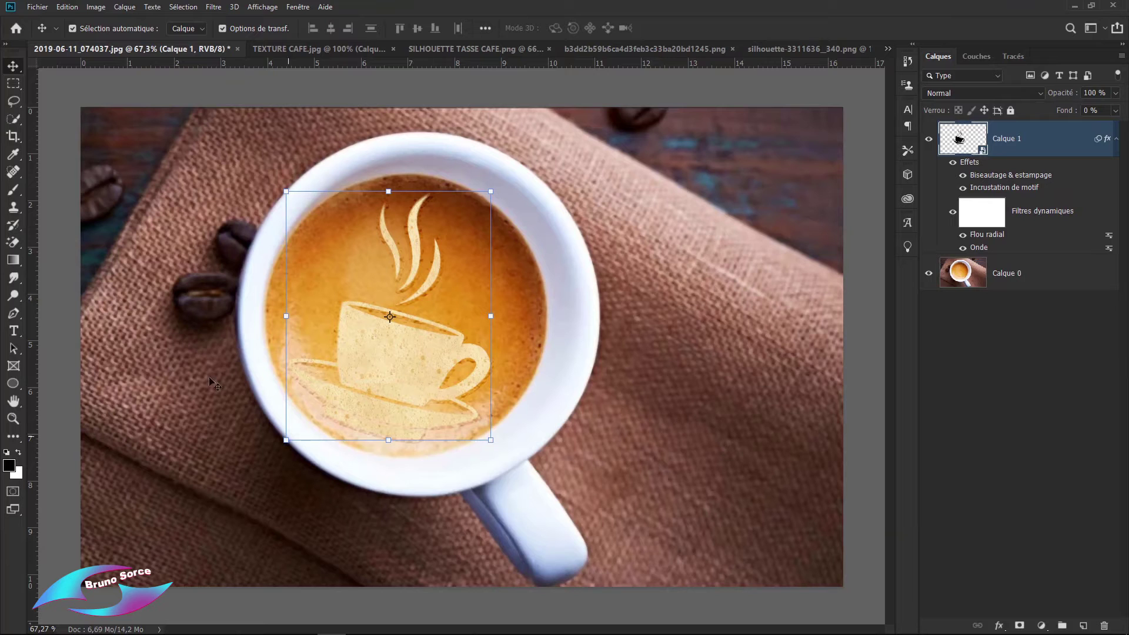
Apply a 1 px Flou gaussien, then switch to the Move tool and deselect the layer.
{"action": "left_click", "coordinate": [214, 8]}
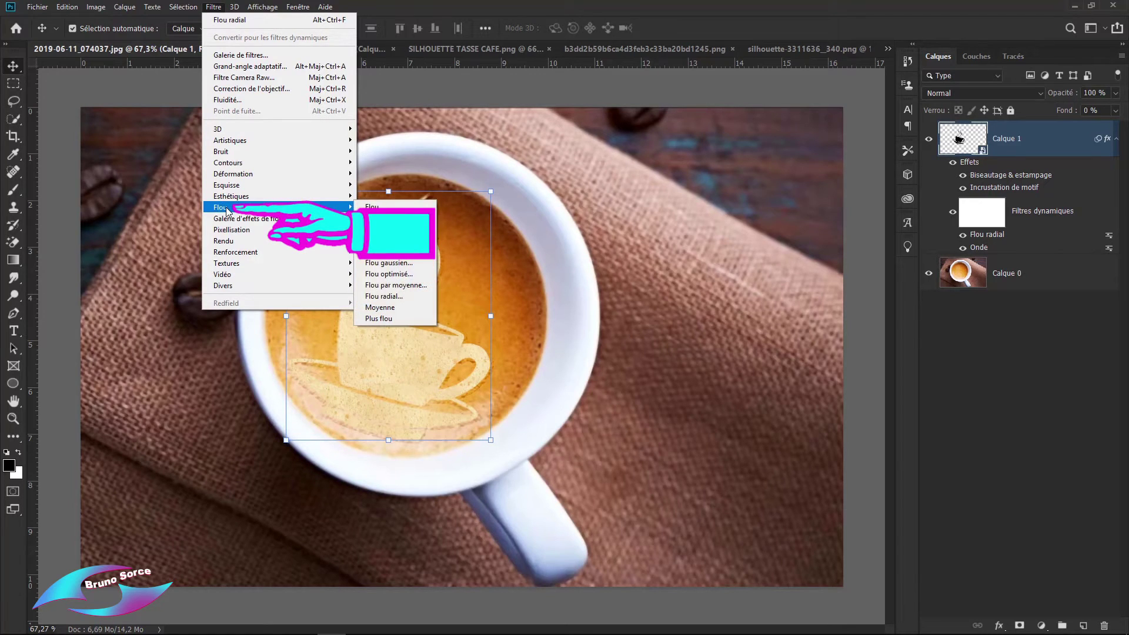
{"action": "mouse_move", "coordinate": [220, 207]}
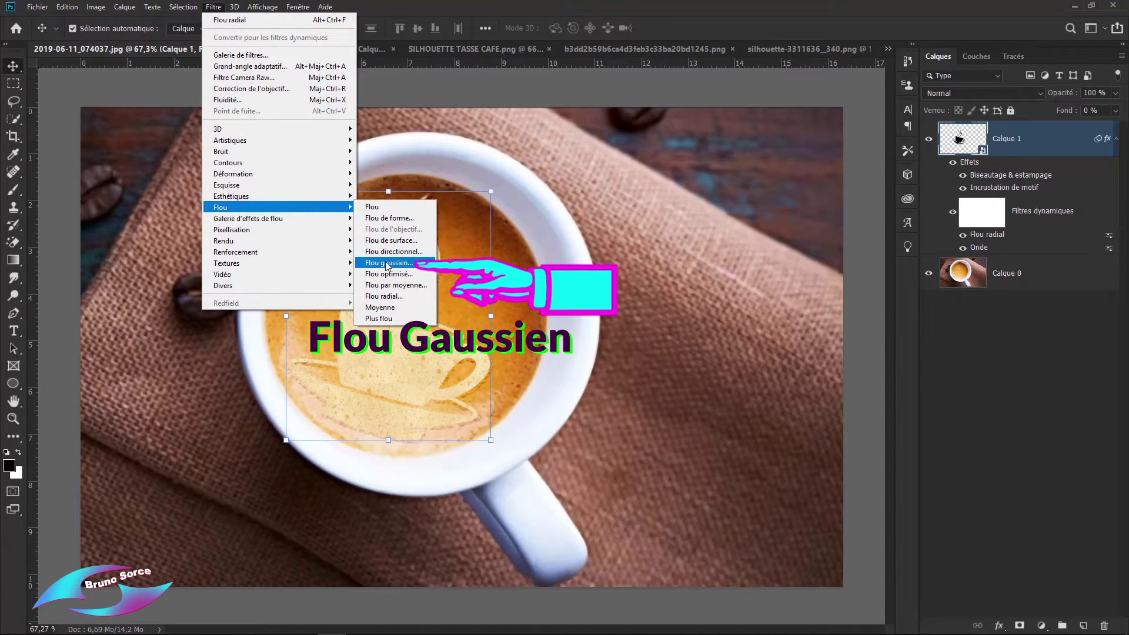
{"action": "left_click", "coordinate": [386, 262]}
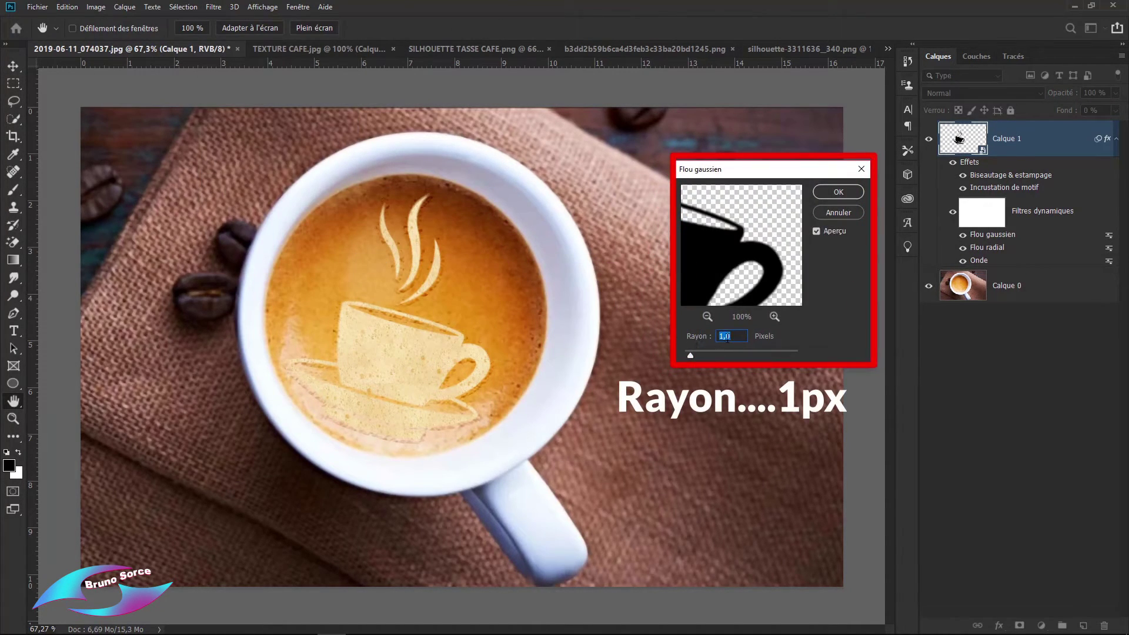
{"action": "left_click", "coordinate": [839, 192]}
{"action": "key", "text": "v"}
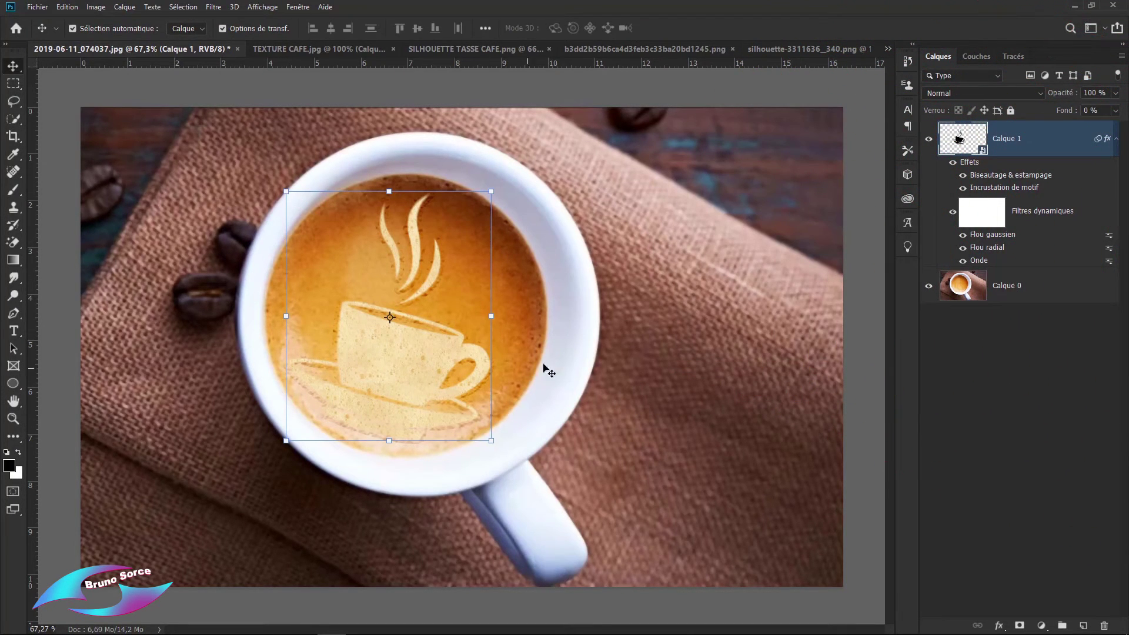
{"action": "left_click", "coordinate": [786, 95]}
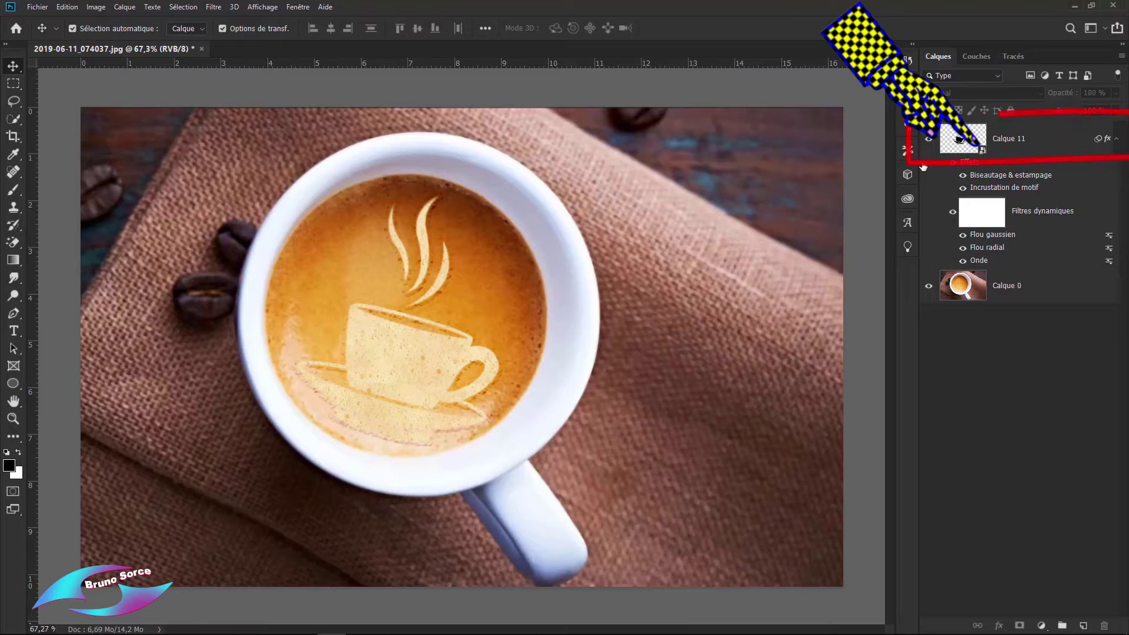
Open the Calque 11 smart object and place the octopus PNG inside it.
{"action": "left_click", "coordinate": [1051, 144]}
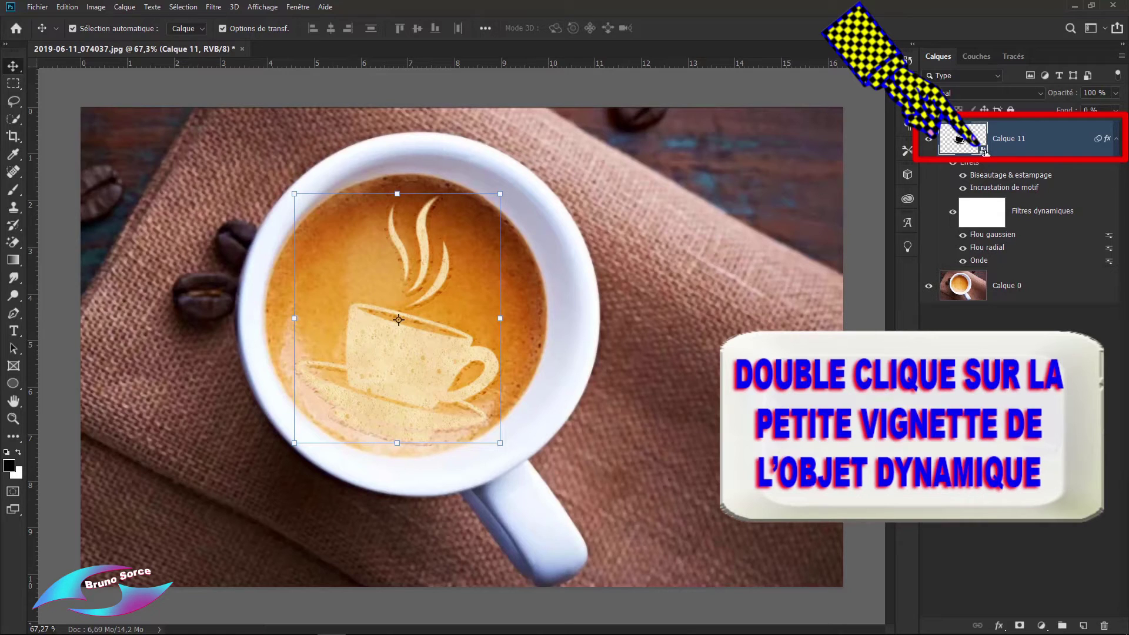
{"action": "double_click", "coordinate": [982, 151]}
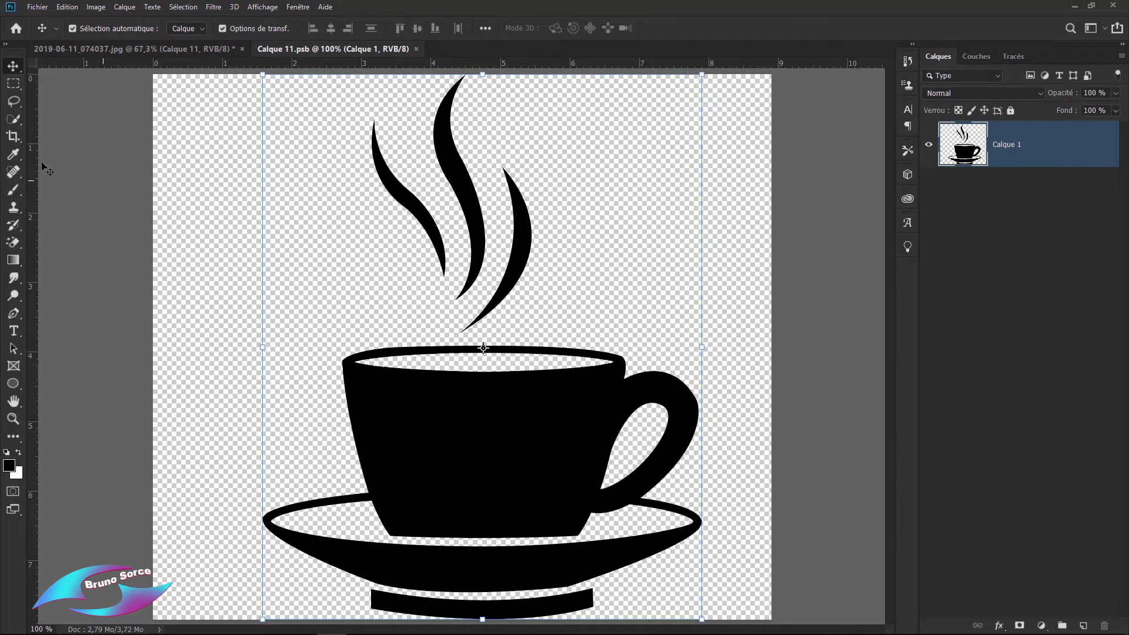
{"action": "left_click", "coordinate": [37, 7]}
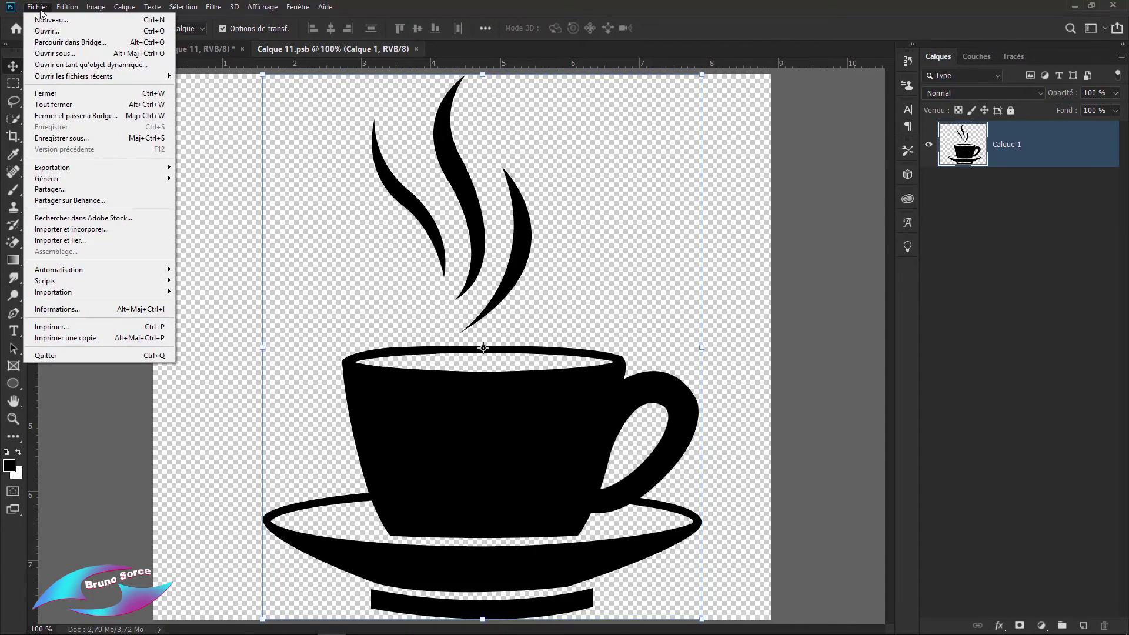
{"action": "left_click", "coordinate": [64, 232]}
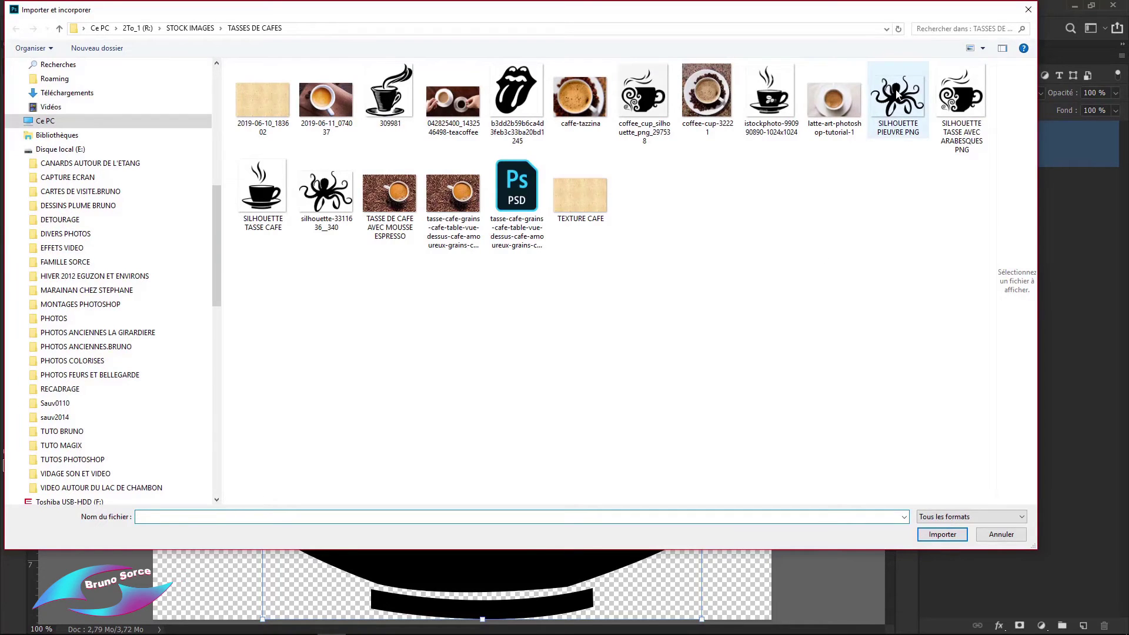
{"action": "double_click", "coordinate": [898, 94]}
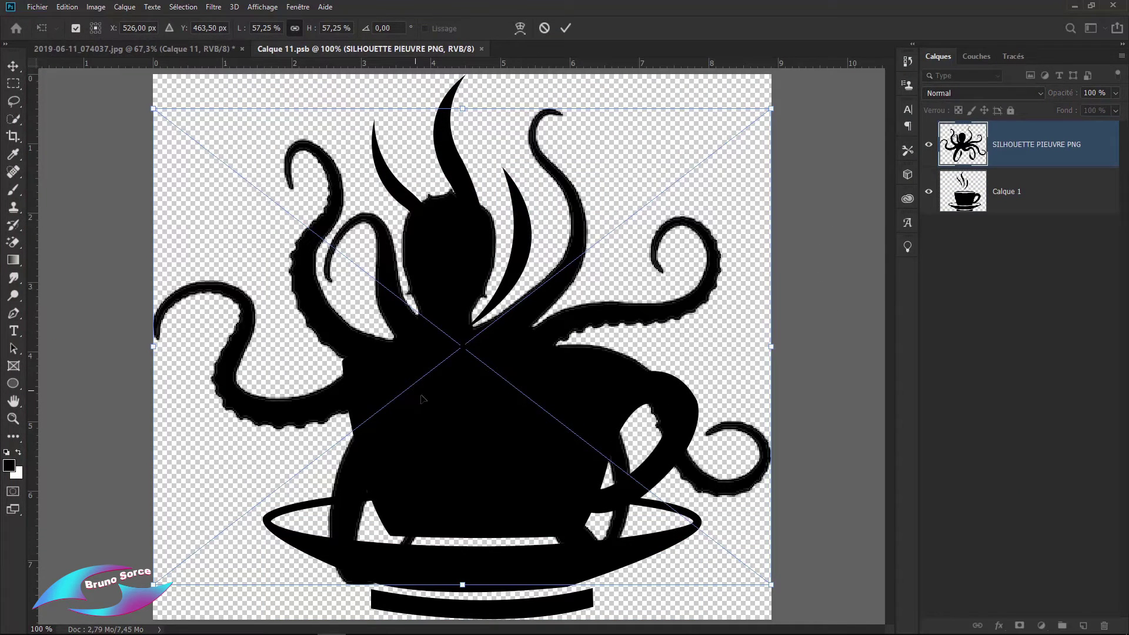
{"action": "key", "text": "Return"}
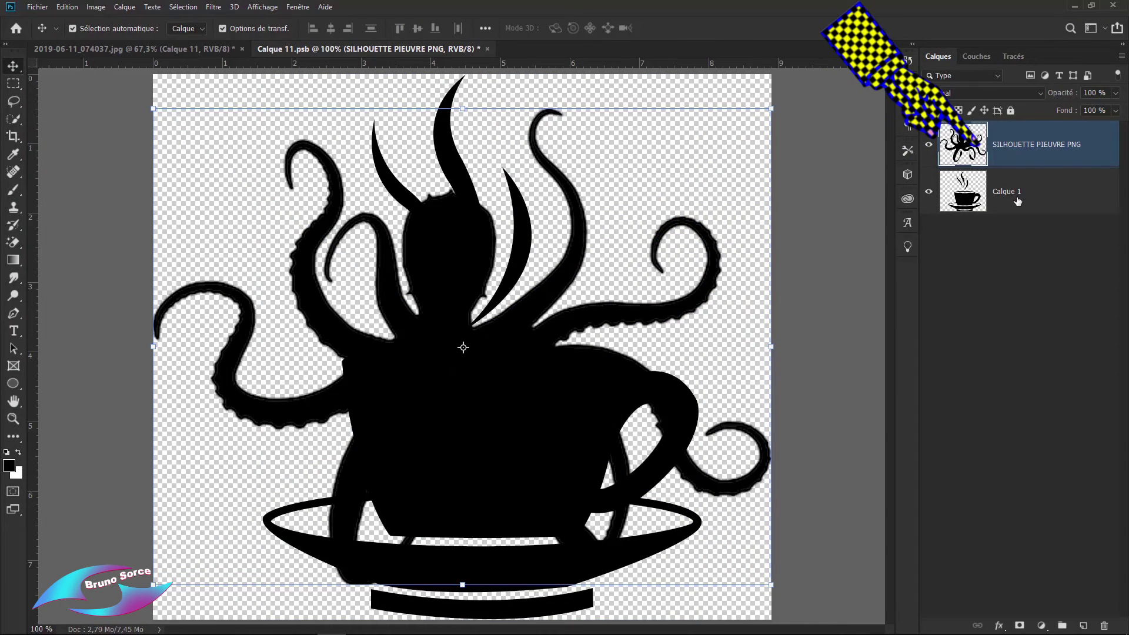
Hide the cup layer Calque 1, then close and save the smart object contents.
{"action": "left_click", "coordinate": [929, 194]}
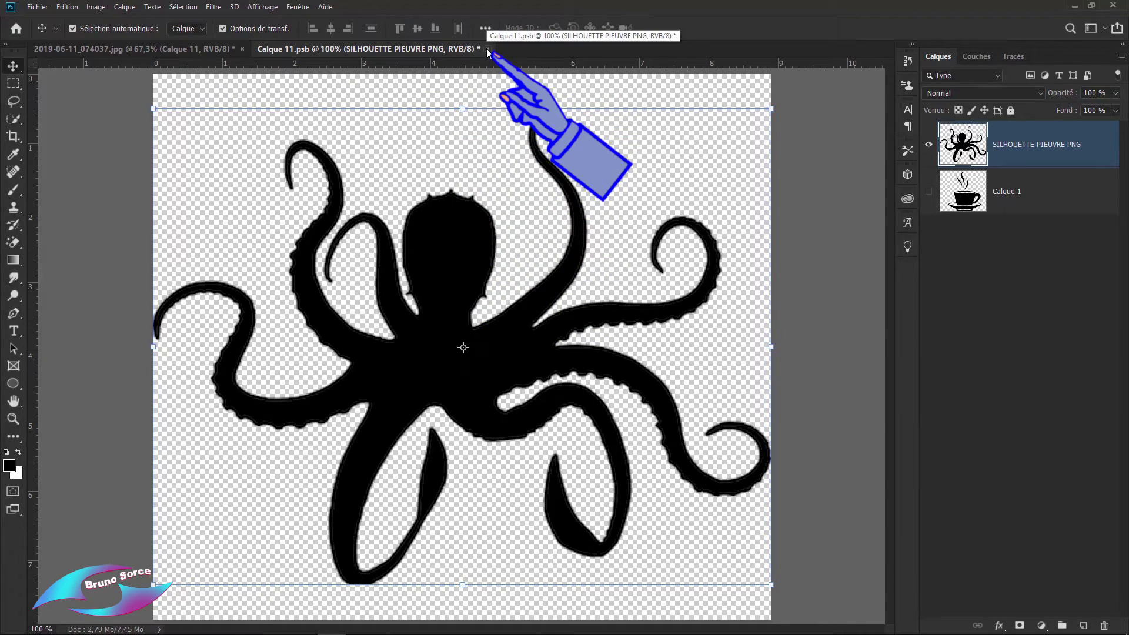
{"action": "left_click", "coordinate": [487, 50]}
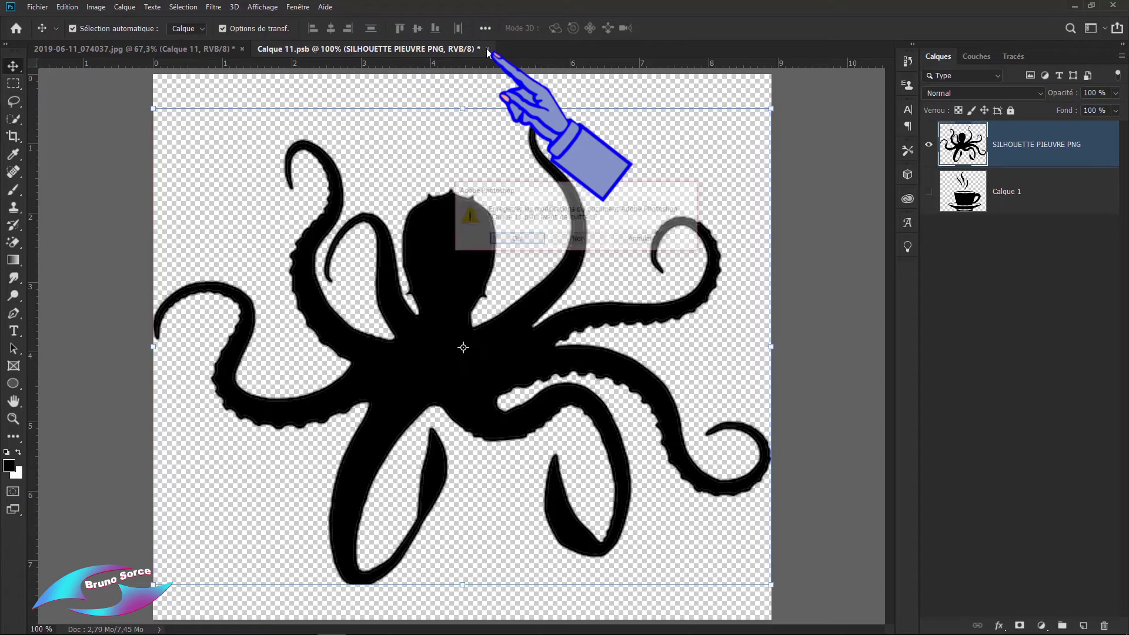
{"action": "left_click", "coordinate": [519, 239]}
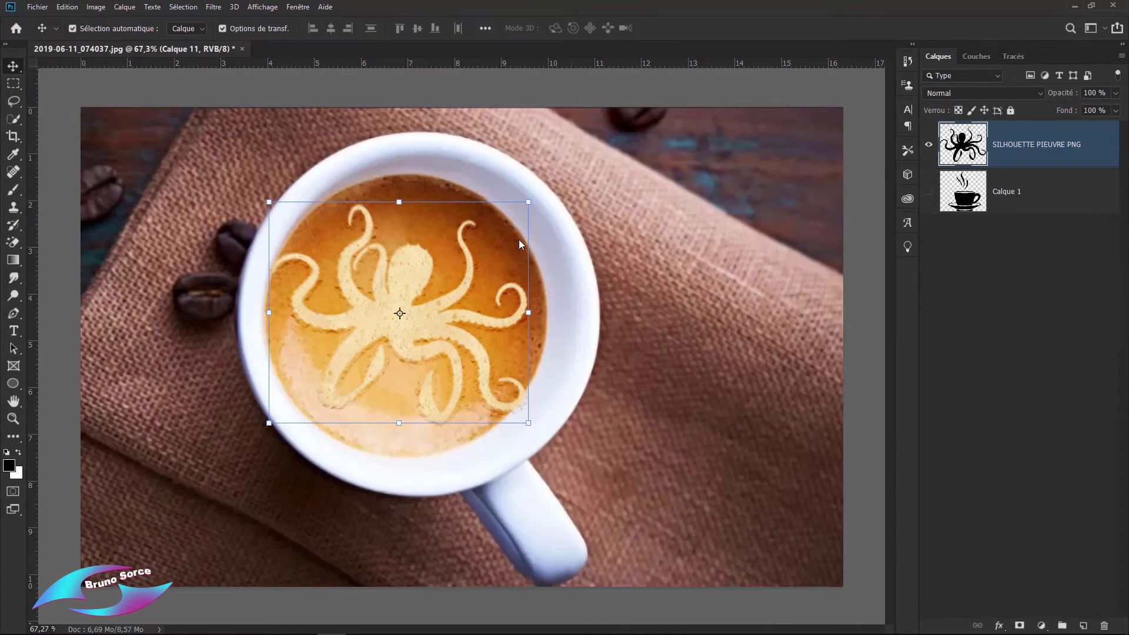
{"action": "left_click", "coordinate": [518, 239]}
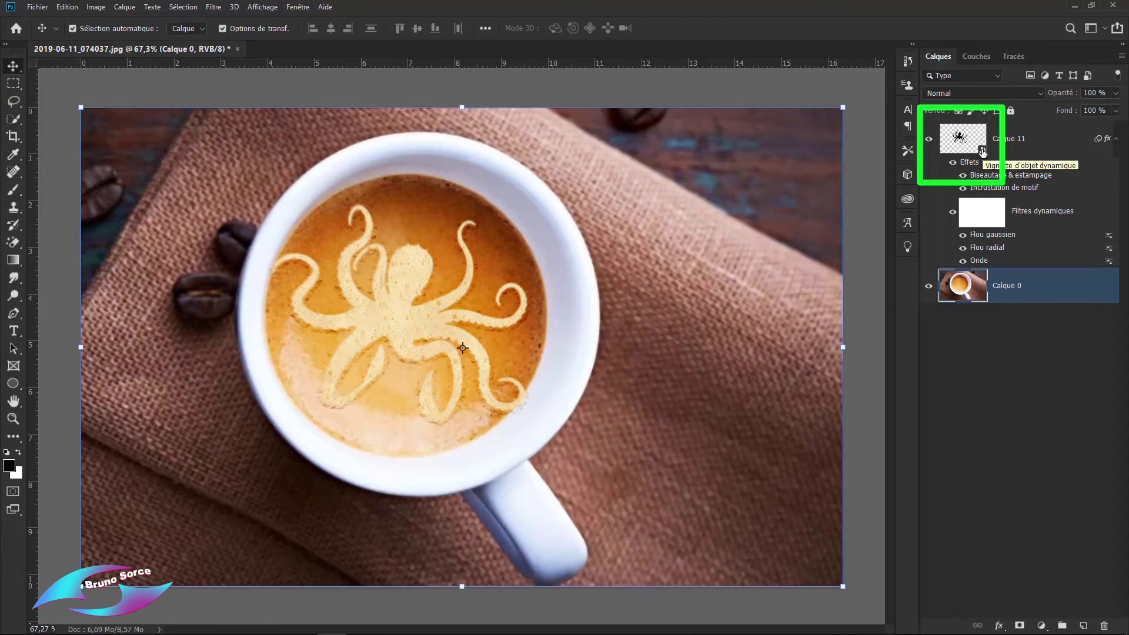
Reopen the smart object and place the arabesque cup PNG inside it.
{"action": "double_click", "coordinate": [982, 152]}
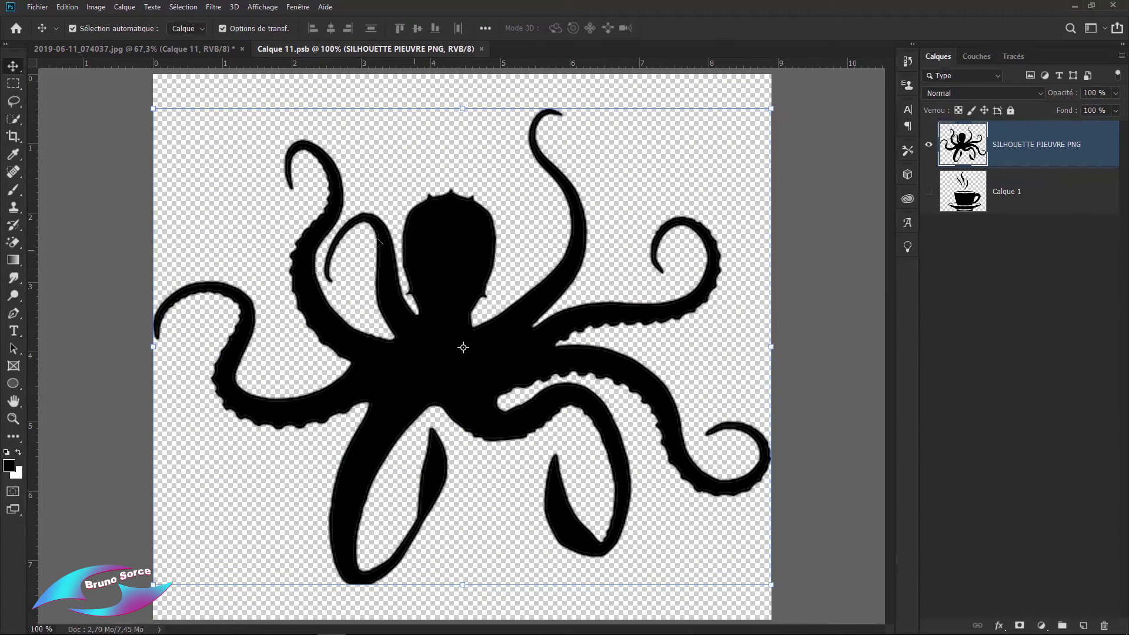
{"action": "left_click", "coordinate": [38, 7]}
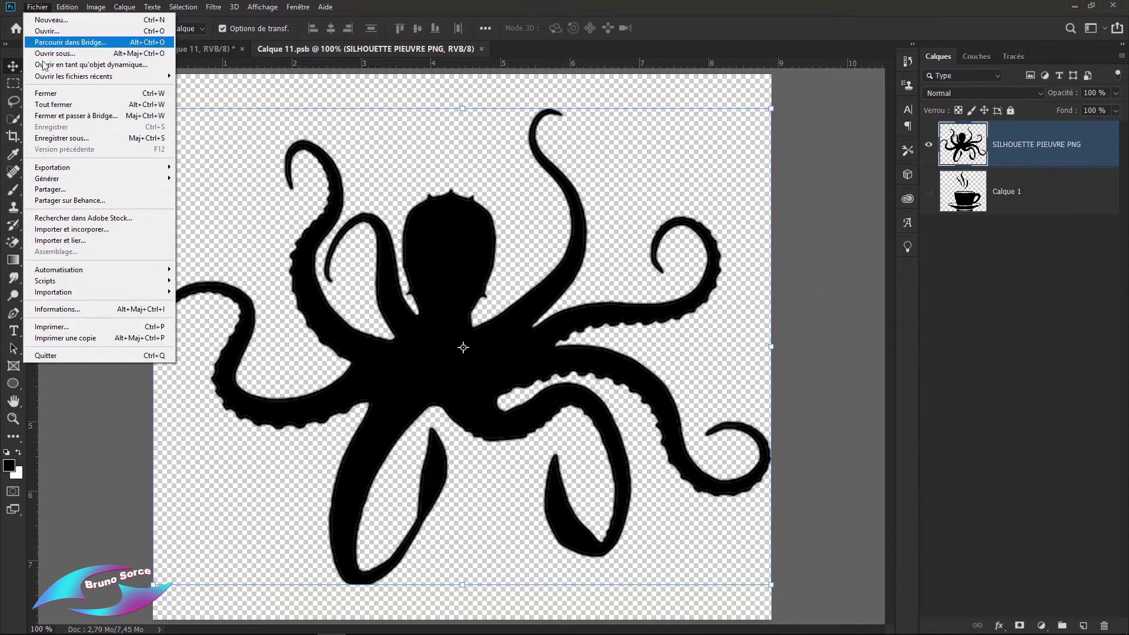
{"action": "left_click", "coordinate": [66, 230]}
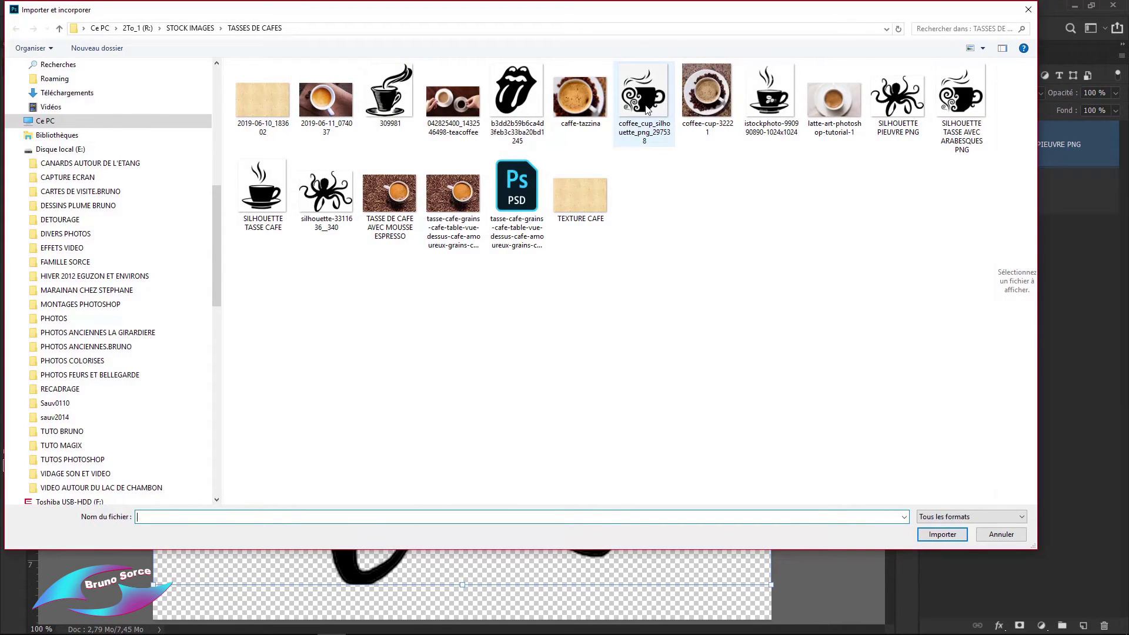
{"action": "left_click", "coordinate": [958, 98]}
{"action": "double_click", "coordinate": [959, 99]}
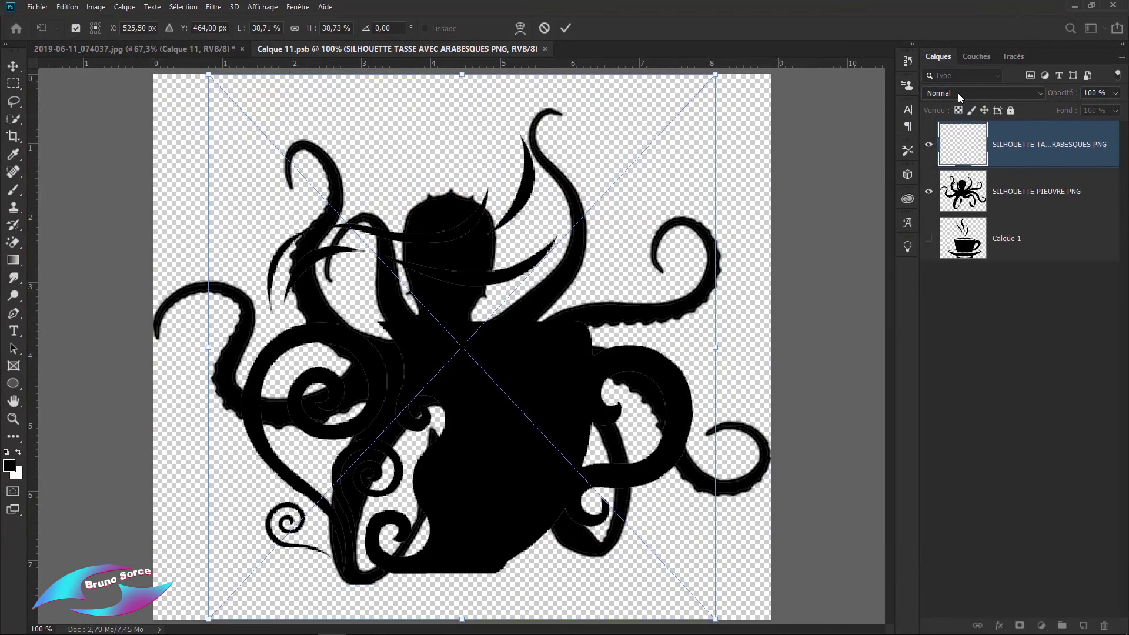
{"action": "key", "text": "Return"}
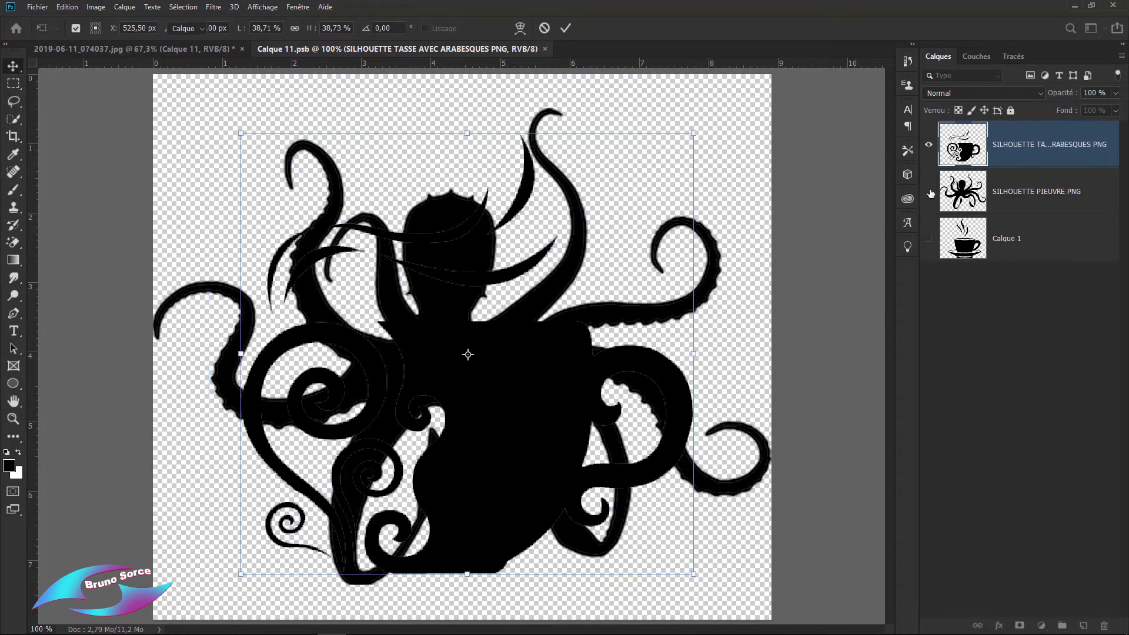
Hide the octopus layer, then close and save the smart object.
{"action": "left_click", "coordinate": [929, 192]}
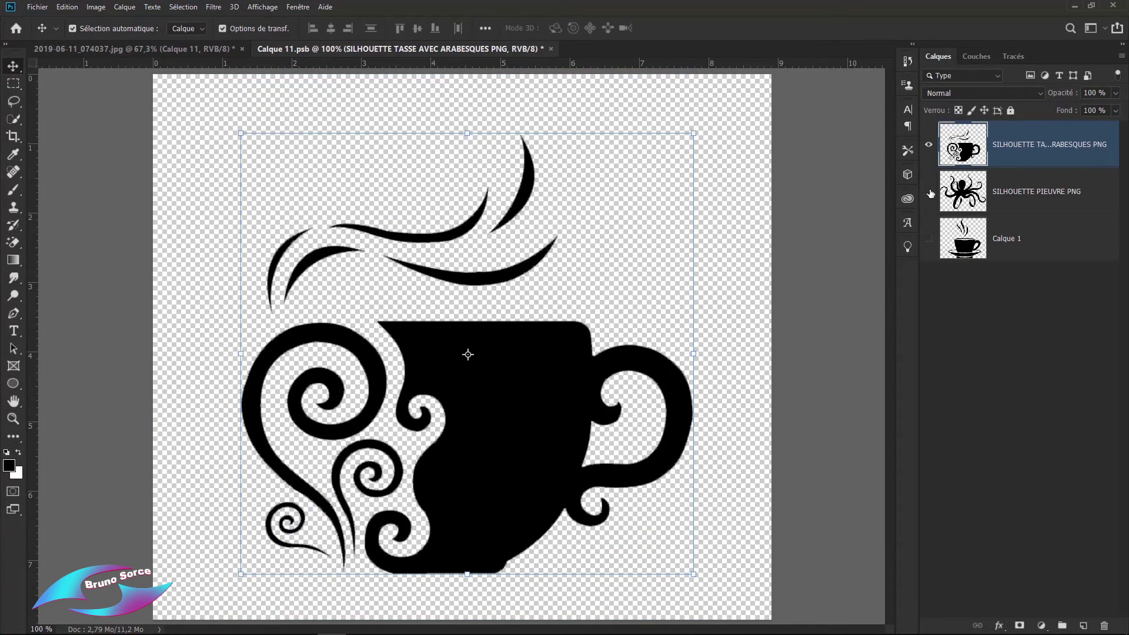
{"action": "left_click", "coordinate": [551, 49]}
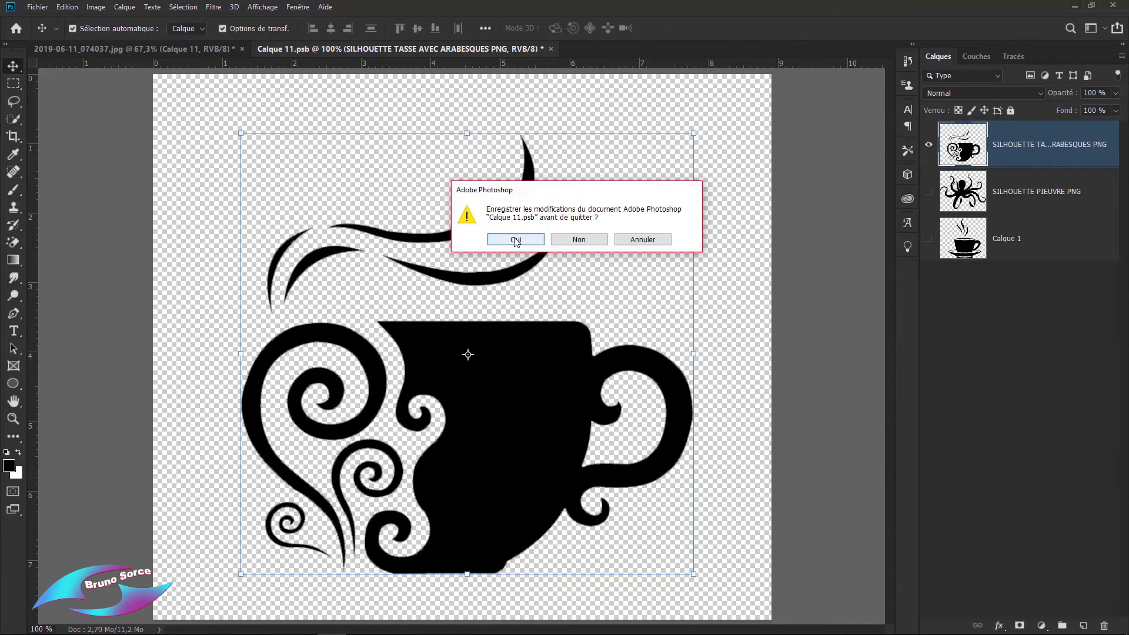
{"action": "left_click", "coordinate": [515, 239]}
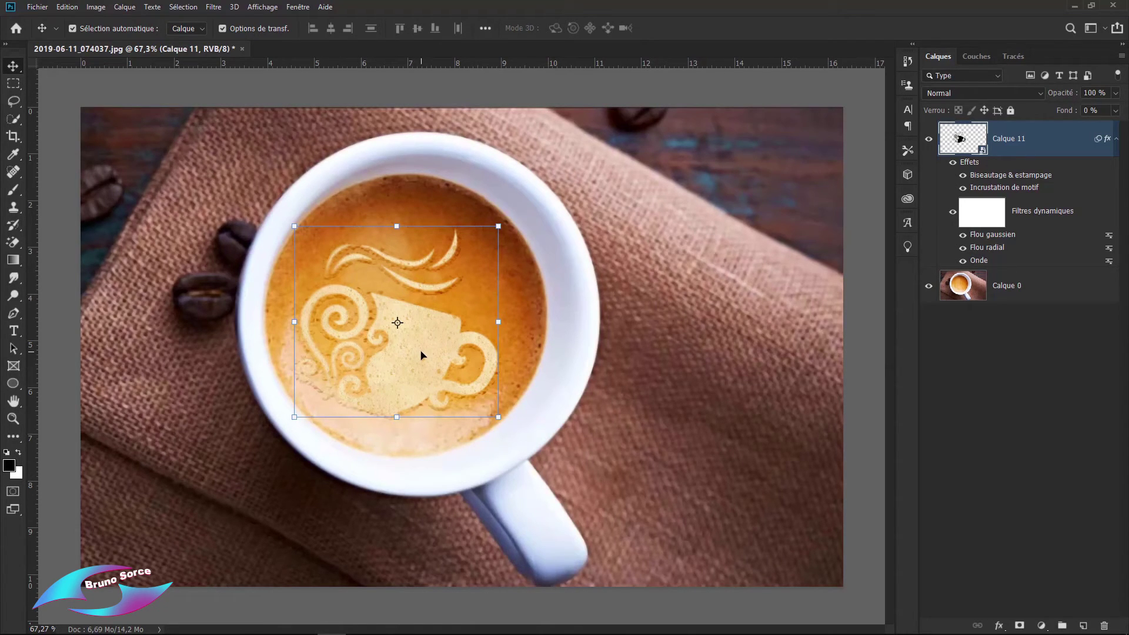
In the smart object, show Calque 1, hide the arabesque layer, then close and save.
{"action": "double_click", "coordinate": [981, 151]}
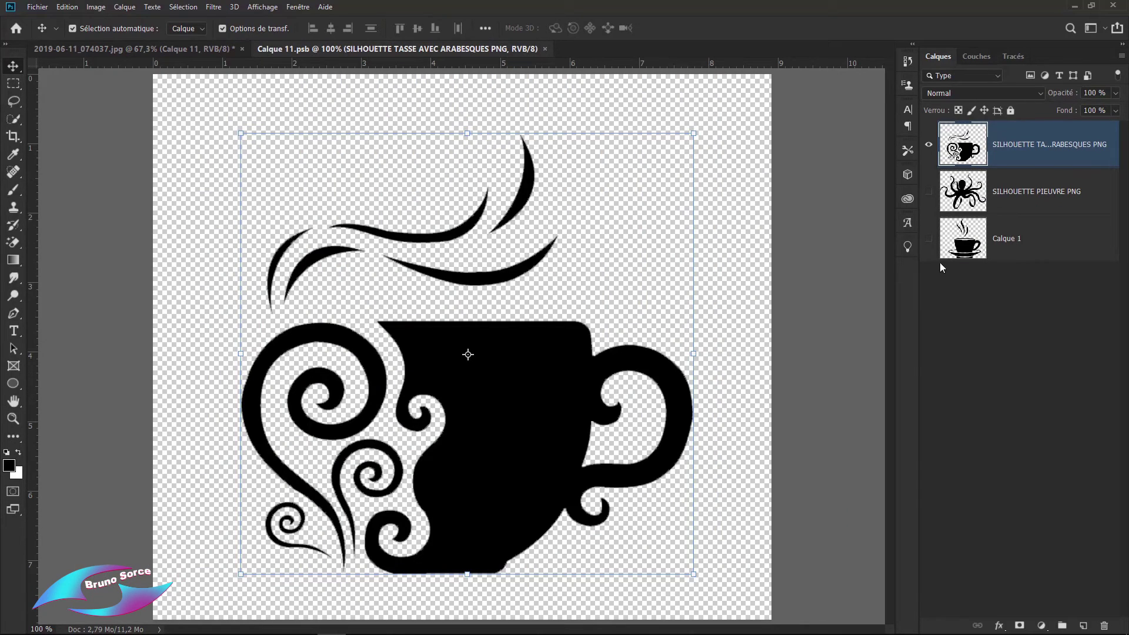
{"action": "left_click", "coordinate": [928, 241]}
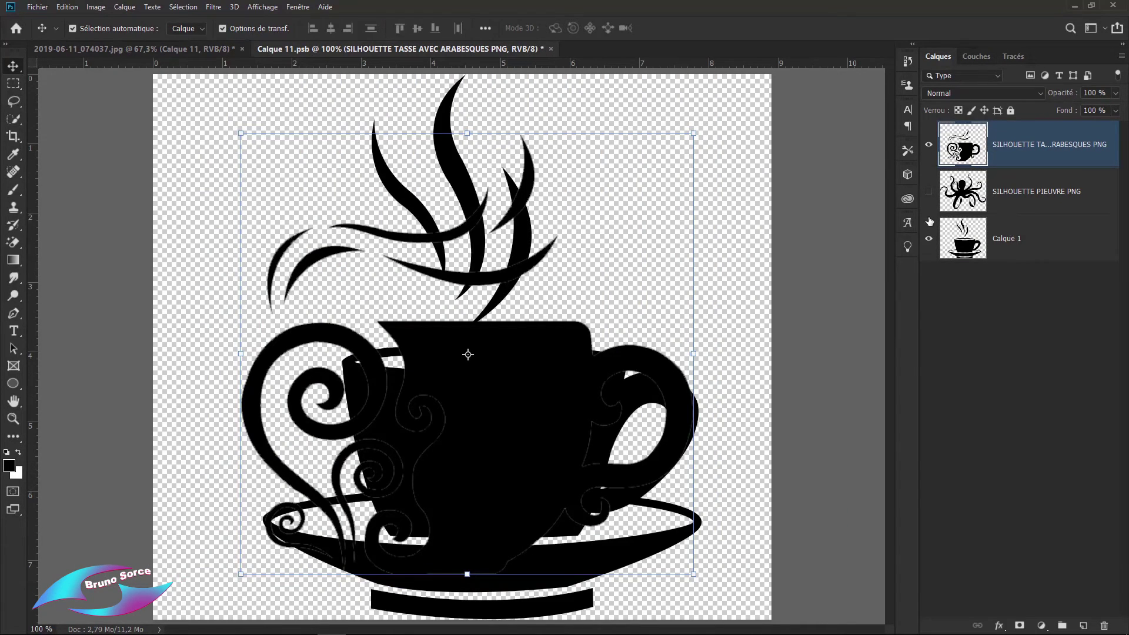
{"action": "left_click", "coordinate": [929, 146]}
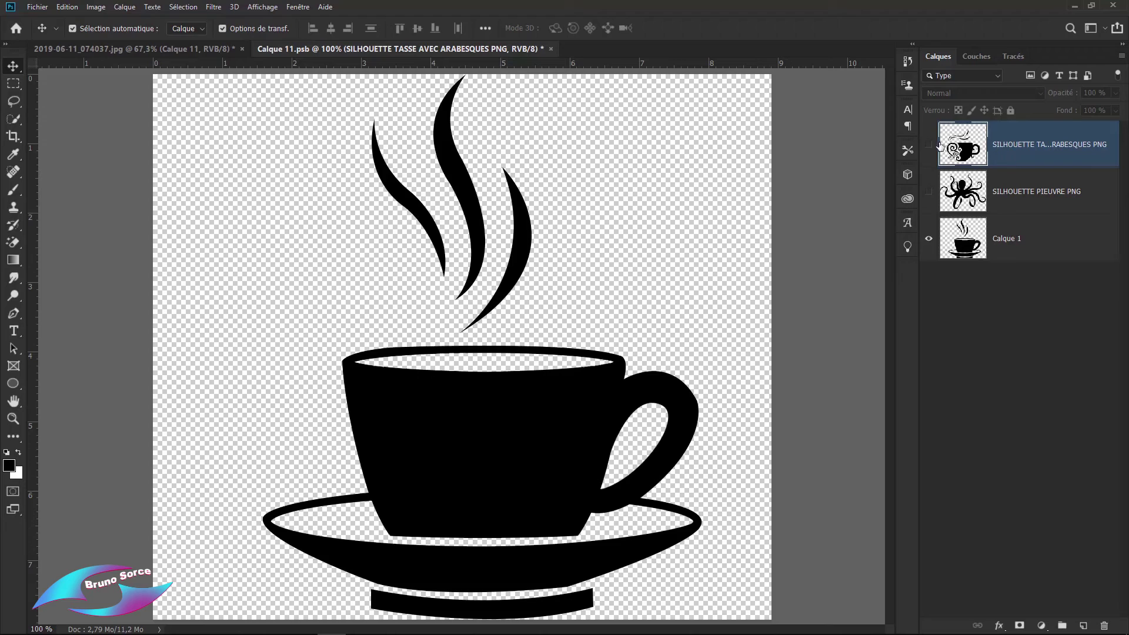
{"action": "left_click", "coordinate": [1028, 243]}
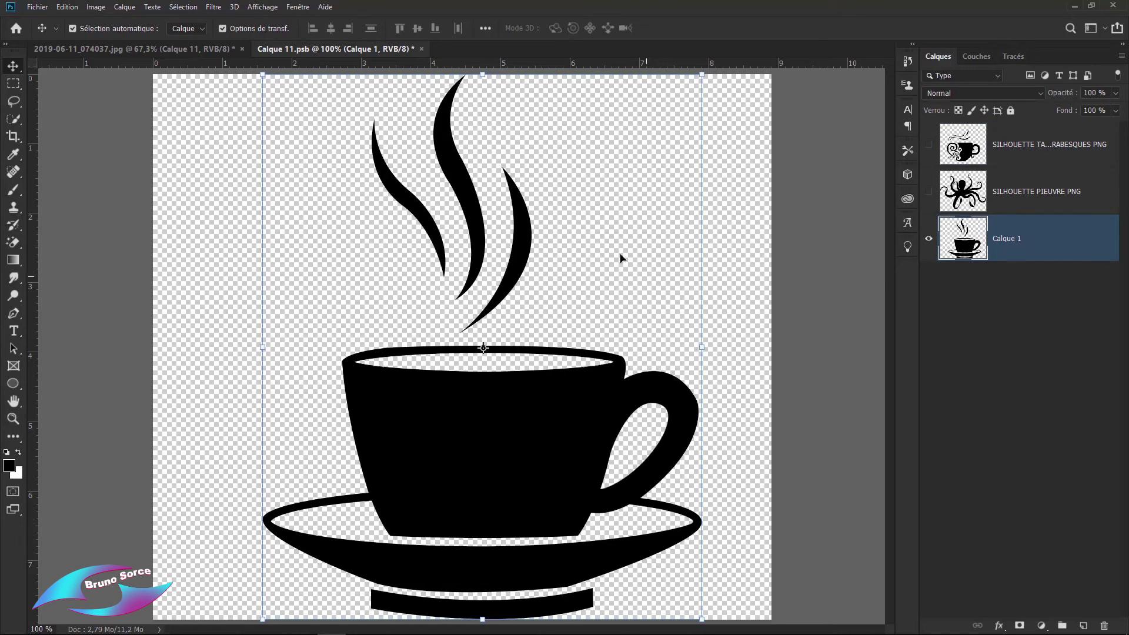
{"action": "left_click", "coordinate": [422, 49]}
{"action": "left_click", "coordinate": [515, 239]}
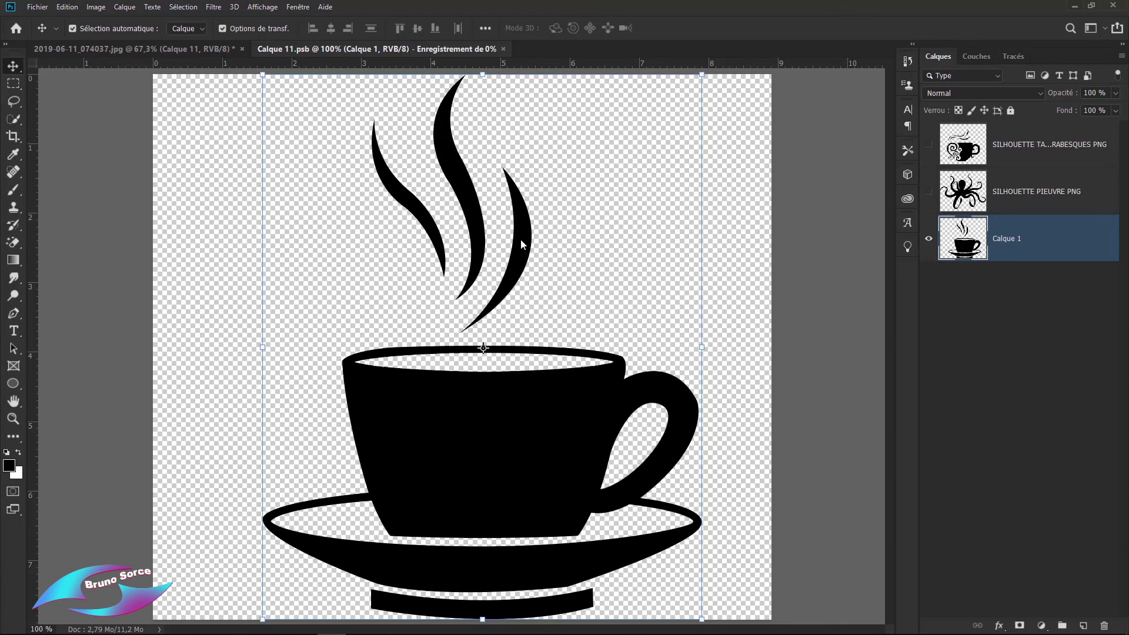